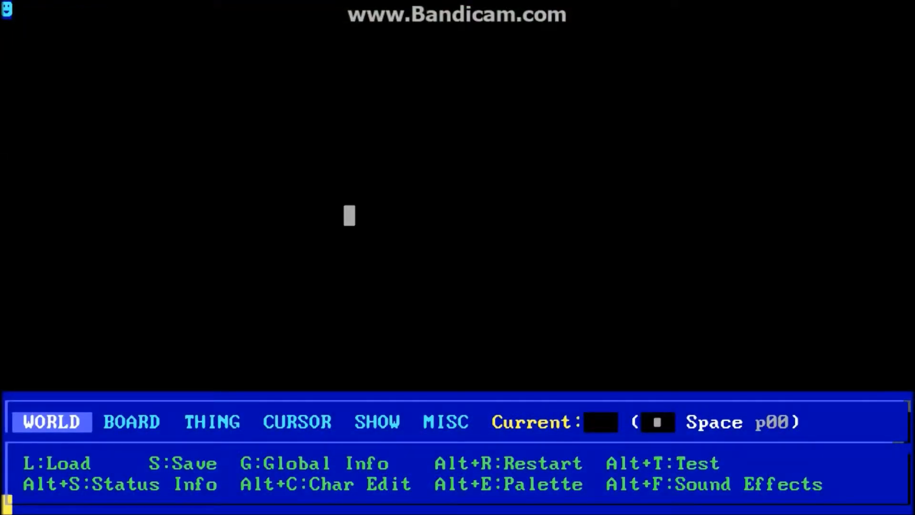
Open the character editor and select character 179 from the full character set.
key(alt+c)
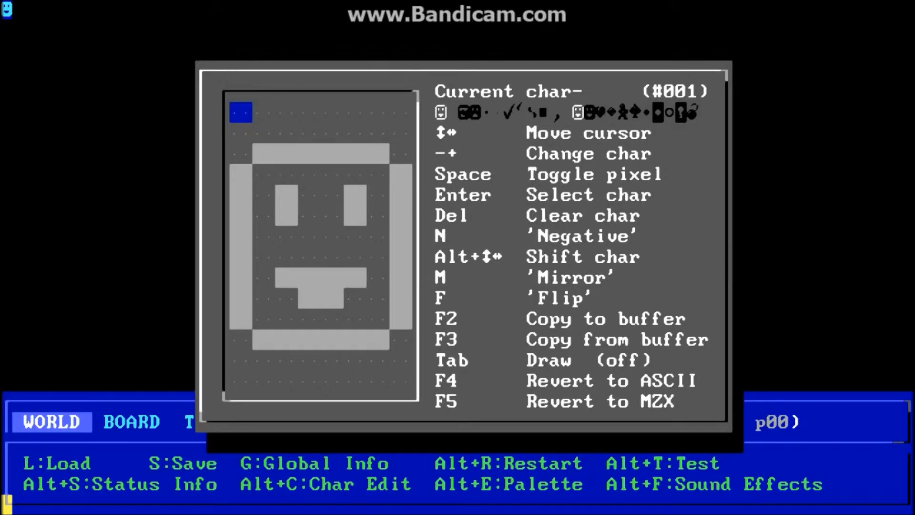
key(Return)
key(Left)
key(Down)
key(Down)
key(Down)
key(Up)
key(Up)
key(Up)
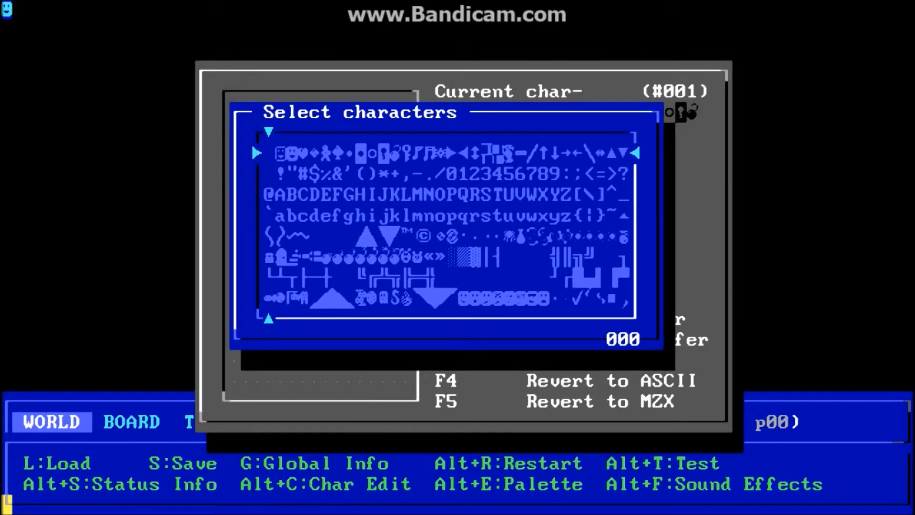
key(Right)
key(Right)
key(Right)
key(Right)
key(Right)
key(Right)
key(Right)
key(Right)
key(Right)
key(Right)
key(Right)
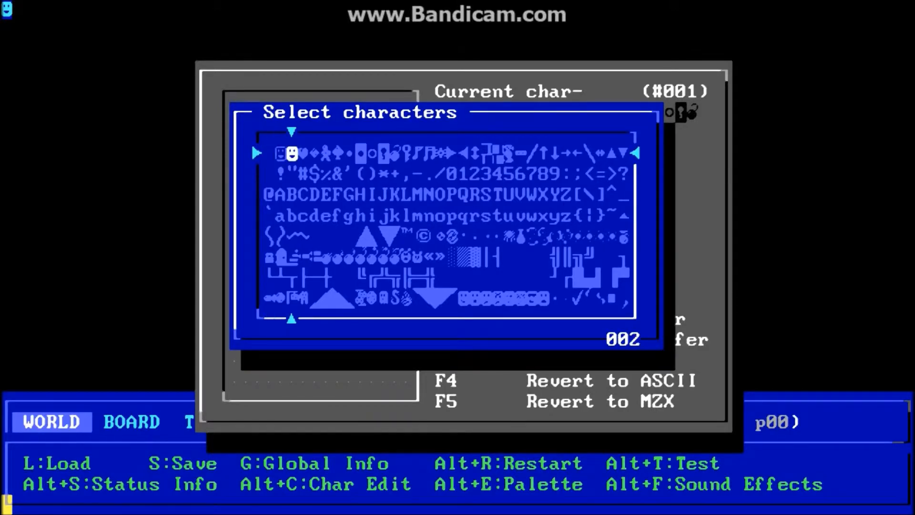
key(Right)
key(Right)
key(Right)
key(Right)
key(Right)
key(Right)
key(Right)
key(Right)
key(Right)
key(Down)
key(Down)
key(Down)
key(Down)
key(Down)
key(Left)
key(Return)
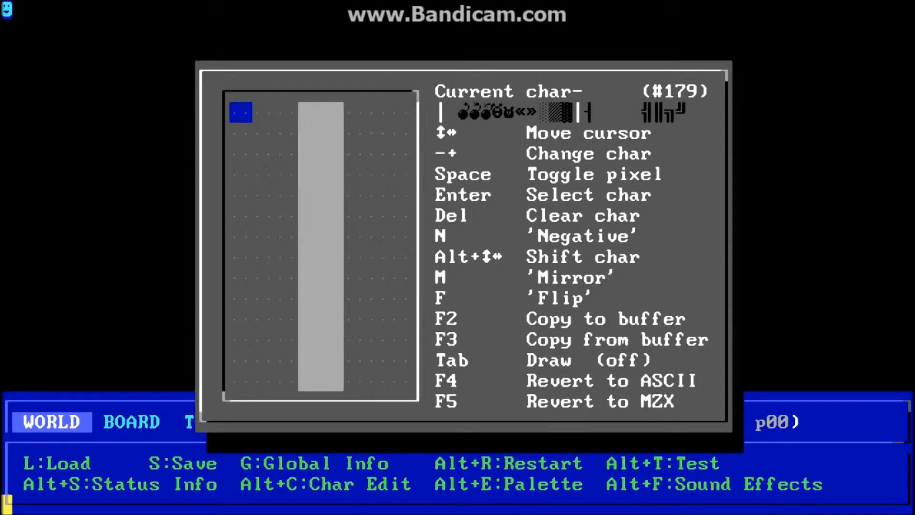
Erase the vertical bar in character 179 and draw test pixels on the top rows.
key(Delete)
key(Right)
key(Left)
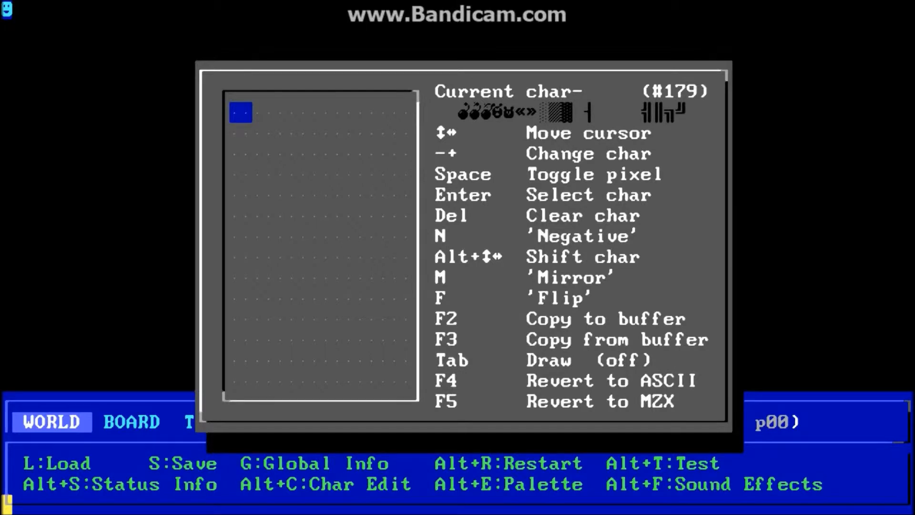
key(Tab)
key(Right)
key(Right)
key(Right)
key(Right)
key(Right)
key(Right)
key(Right)
key(Right)
key(Down)
key(Left)
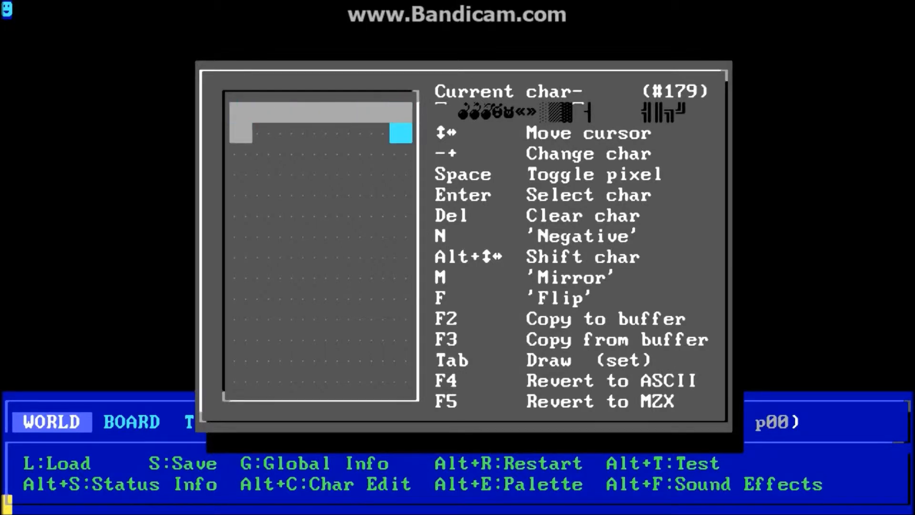
key(Left)
key(Left)
key(Left)
key(Left)
key(Left)
key(Left)
key(Tab)
key(Down)
key(Left)
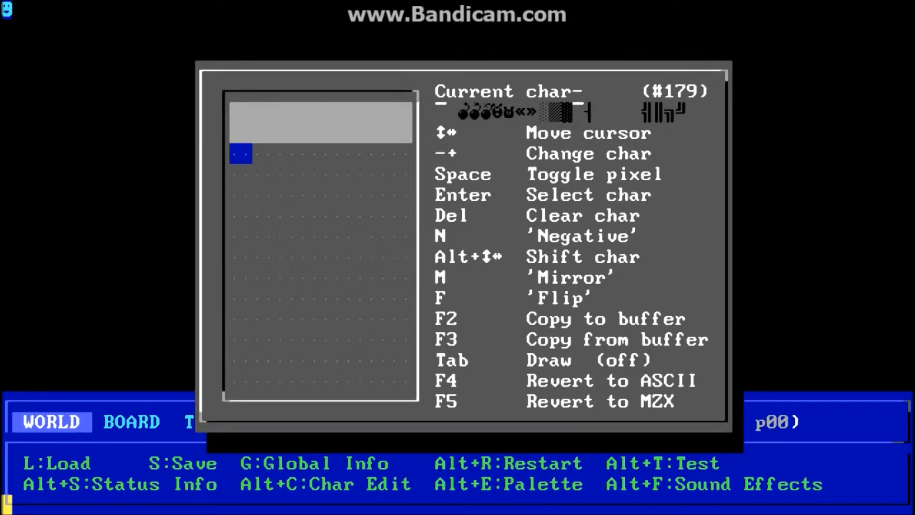
Fill character 179 solid, then clear it back to completely blank.
key(F3)
key(Delete)
key(Up)
key(Up)
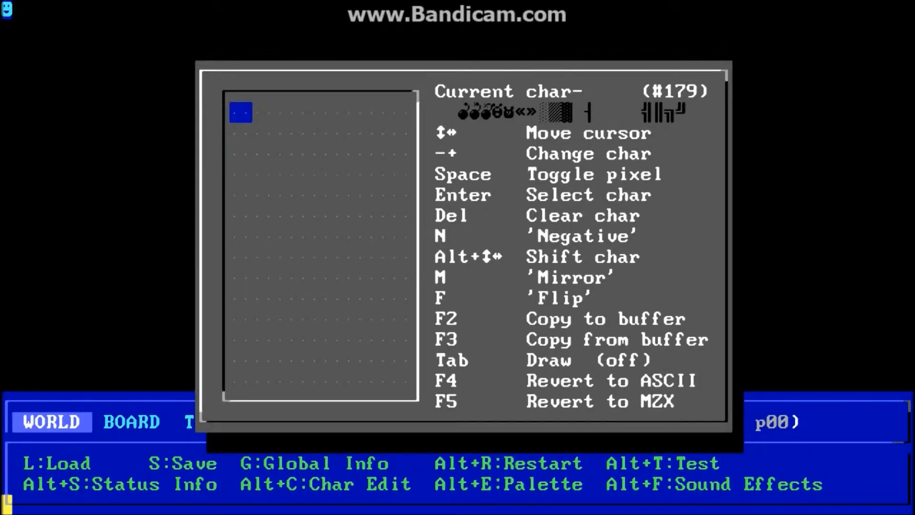
key(plus)
Step through the neighbouring characters to reach the bear-face character 173.
key(minus)
key(minus)
key(minus)
key(minus)
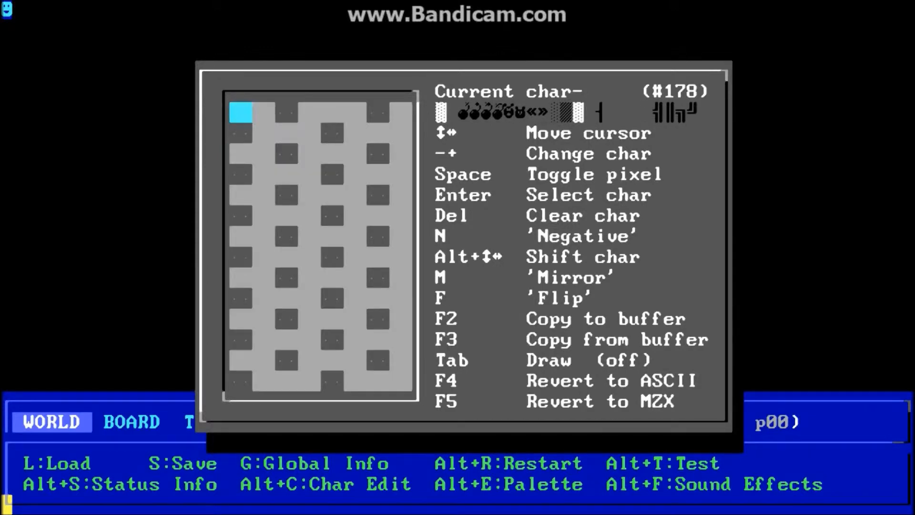
key(minus)
key(minus)
key(minus)
key(minus)
key(minus)
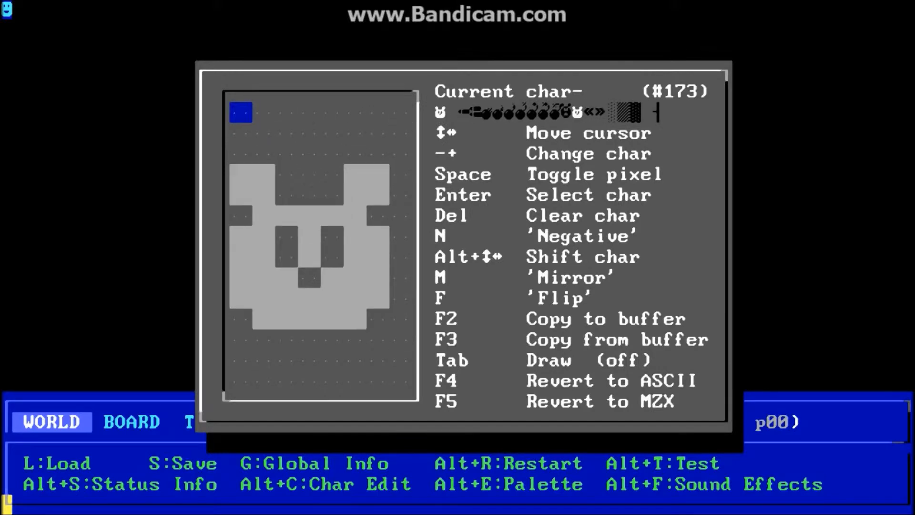
key(plus)
key(plus)
key(plus)
key(plus)
key(minus)
key(minus)
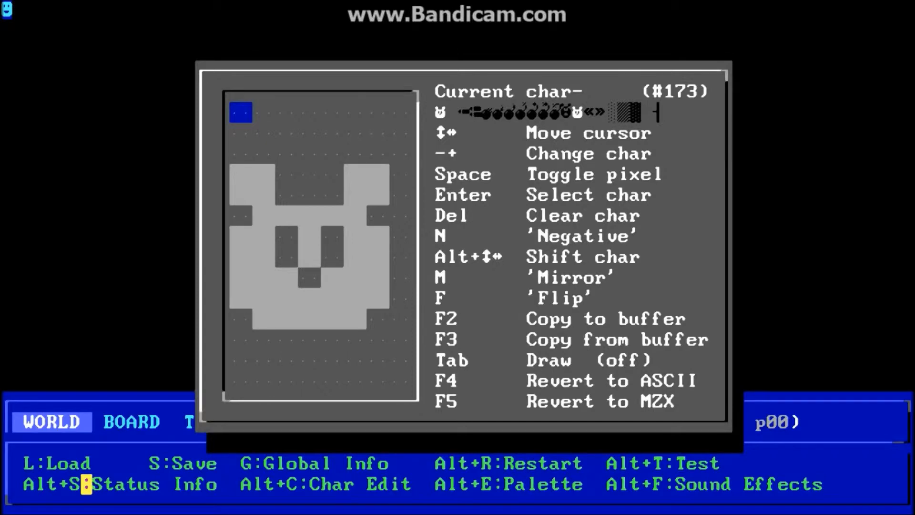
Pick the smiley character 002 from the character set for editing.
key(Return)
key(Up)
key(Up)
key(Up)
key(Left)
key(Left)
key(Left)
key(Left)
key(Left)
key(Left)
key(Left)
key(Left)
key(Left)
key(Left)
key(Left)
key(Up)
key(Up)
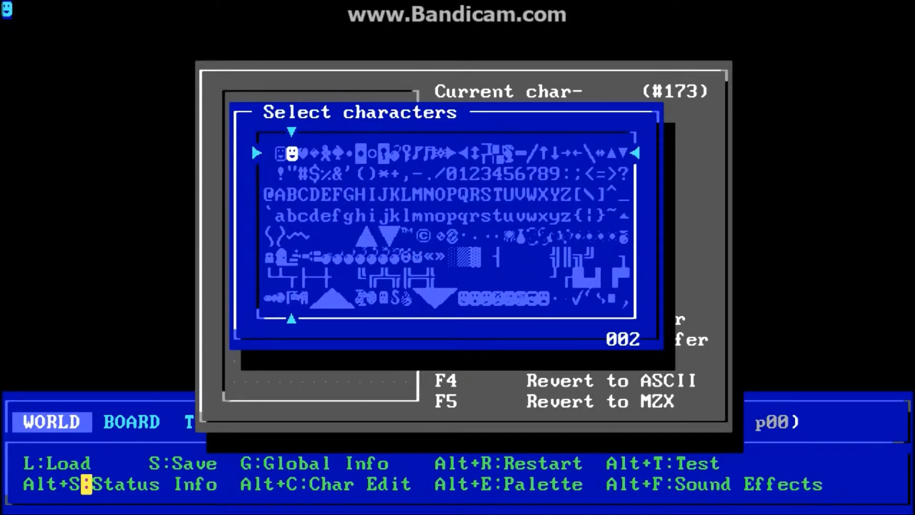
key(Return)
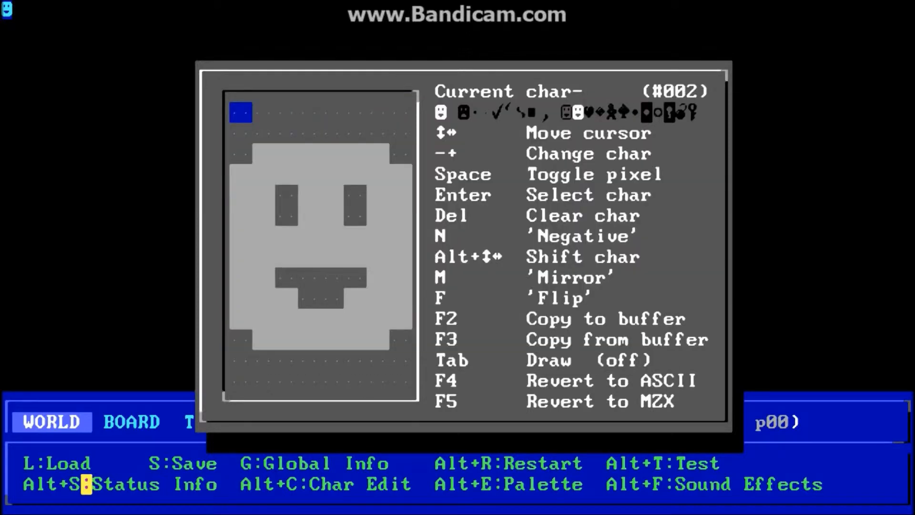
Paste the buffered bear face over smiley 002 and shift it upward in the grid.
key(F3)
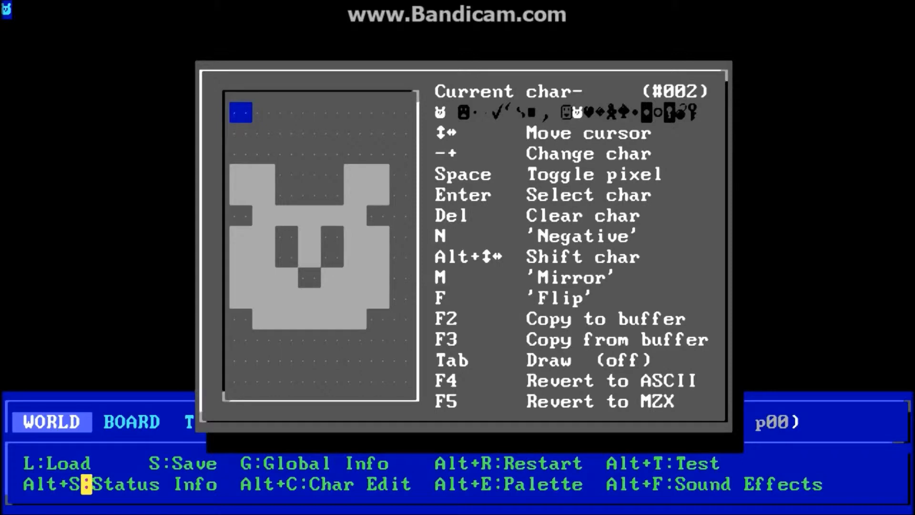
key(alt+Up)
key(alt+Up)
key(alt+Up)
key(alt+Right)
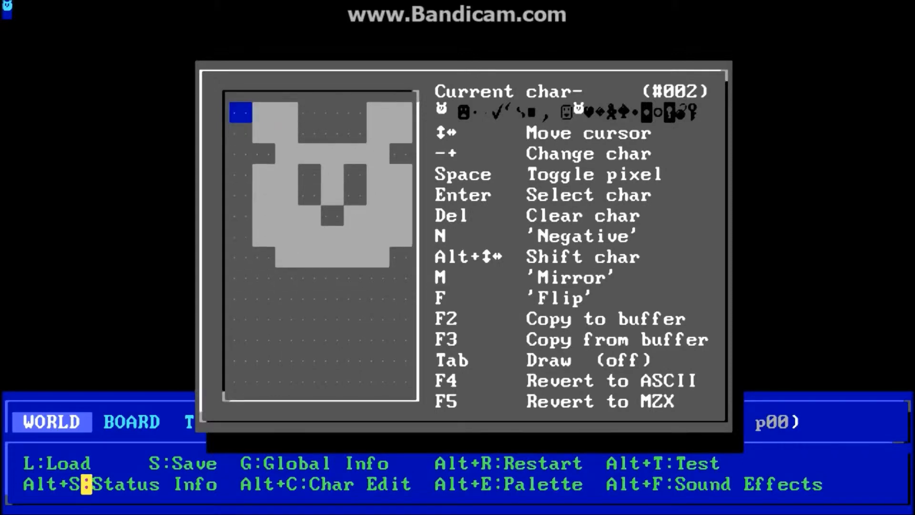
key(alt+Down)
key(alt+Down)
key(alt+Left)
key(alt+Up)
key(alt+Up)
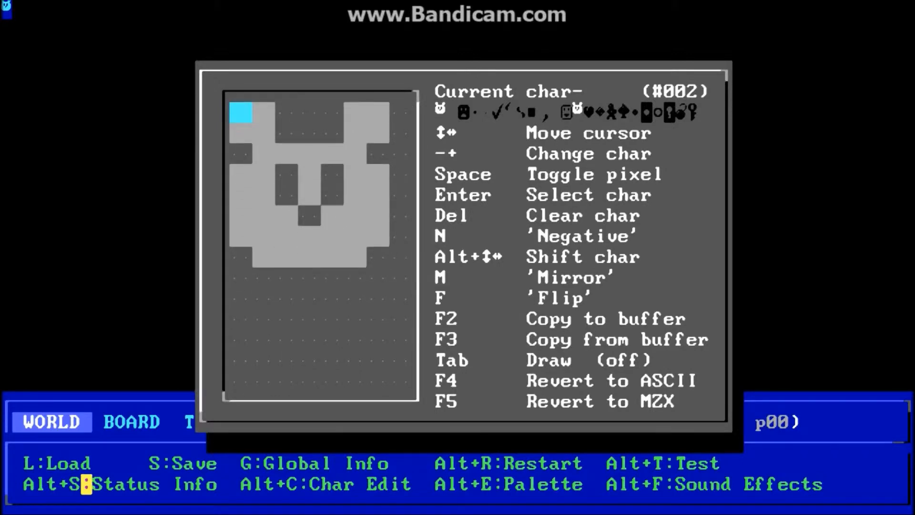
key(alt+Right)
key(alt+Down)
key(alt+Down)
key(alt+Down)
key(alt+Down)
key(alt+Left)
key(alt+Up)
key(alt+Up)
key(alt+Up)
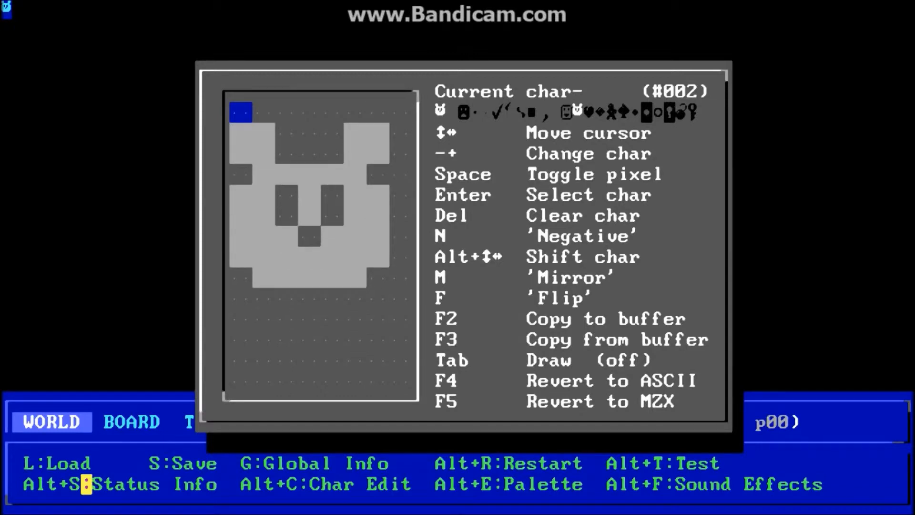
key(alt+Up)
key(alt+Up)
key(alt+Up)
key(alt+Up)
key(alt+Up)
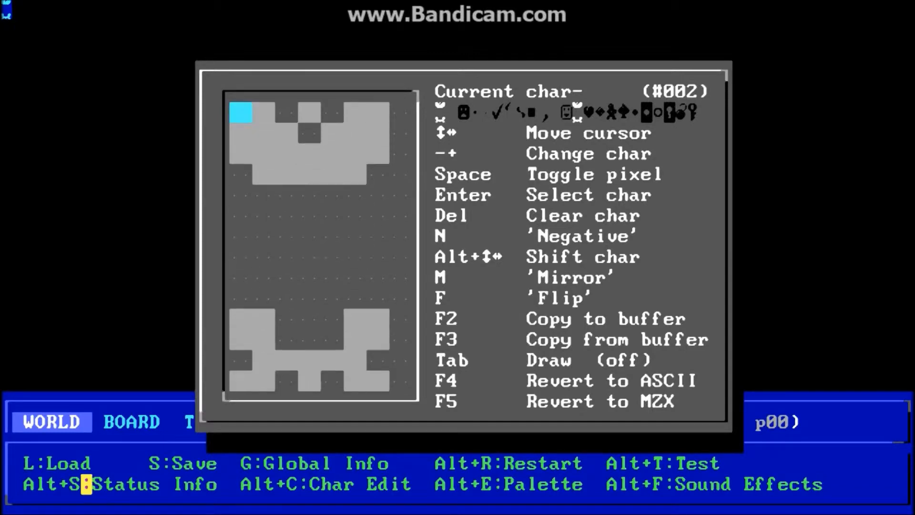
key(alt+Up)
key(alt+Up)
key(alt+Up)
key(alt+Up)
key(alt+Up)
key(alt+Up)
key(alt+Up)
key(alt+Up)
key(alt+Up)
key(alt+Up)
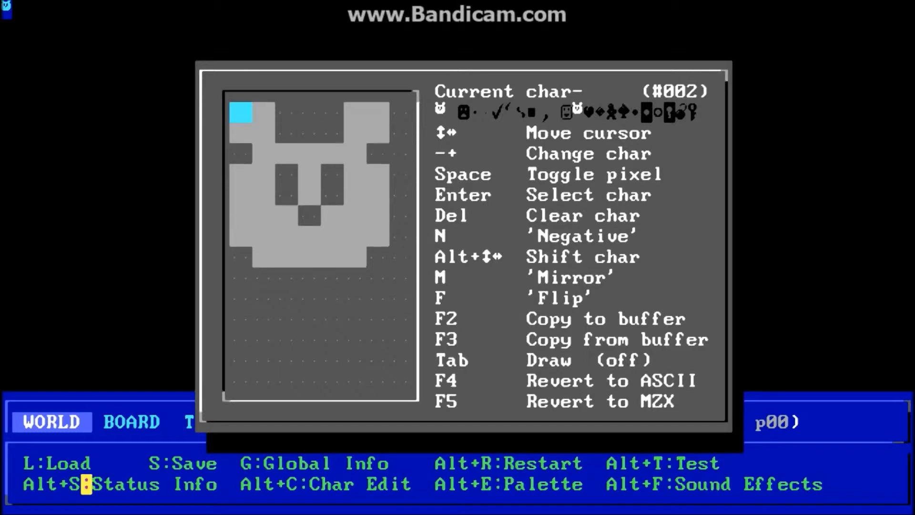
key(alt+Up)
key(alt+Up)
key(alt+Up)
key(alt+Up)
key(alt+Up)
key(alt+Up)
key(alt+Up)
key(alt+Up)
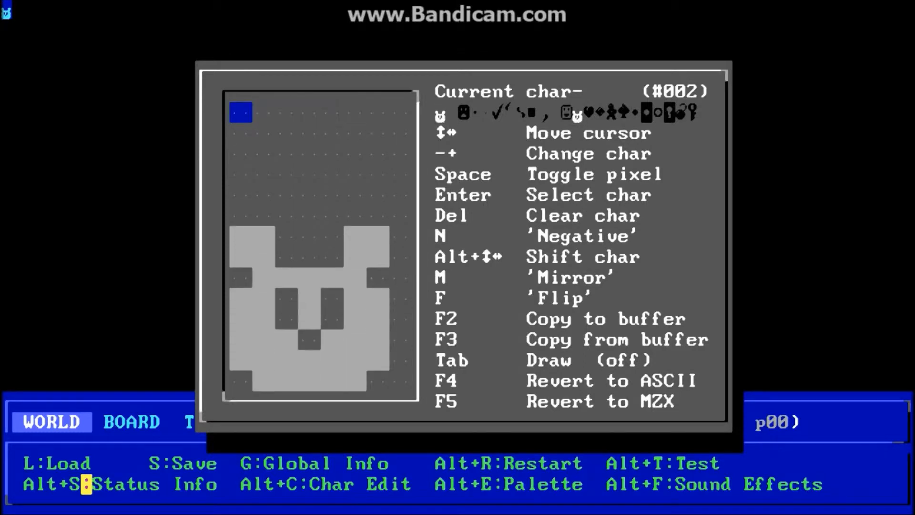
Shift the bear face to the top-left corner of character 002.
key(alt+Up)
key(alt+Up)
key(alt+Up)
key(alt+Up)
key(alt+Up)
key(alt+Up)
key(alt+Up)
key(alt+Up)
key(alt+Down)
key(alt+Down)
key(alt+Left)
key(alt+Left)
key(alt+Left)
key(alt+Left)
key(alt+Left)
key(alt+Left)
key(alt+Left)
key(alt+Left)
key(alt+Left)
key(alt+Left)
key(alt+Left)
key(alt+Up)
key(alt+Up)
key(alt+Up)
key(alt+Up)
key(alt+Up)
key(alt+Up)
key(alt+Up)
key(alt+Up)
key(alt+Up)
key(alt+Up)
key(alt+Up)
key(alt+Up)
key(alt+Up)
key(alt+Up)
key(alt+Up)
key(alt+Up)
key(alt+Up)
key(alt+Up)
key(alt+Up)
key(alt+Right)
key(alt+Right)
key(alt+Right)
key(alt+Right)
key(alt+Right)
key(alt+Right)
key(alt+Right)
key(alt+Right)
key(alt+Right)
key(alt+Right)
key(alt+Right)
key(alt+Right)
key(alt+Up)
key(alt+Up)
key(alt+Up)
key(alt+Up)
key(alt+Up)
key(alt+Up)
key(alt+Up)
key(alt+Up)
key(alt+Up)
key(alt+Up)
key(alt+Up)
key(alt+Up)
key(alt+Up)
key(alt+Up)
key(alt+Up)
key(alt+Up)
key(alt+Up)
key(alt+Up)
key(alt+Up)
key(alt+Up)
key(alt+Right)
key(alt+Left)
key(alt+Left)
key(alt+Right)
key(alt+Left)
Extend the chin and draw neck pixels below the bear face.
key(Down)
key(Down)
key(Down)
key(Down)
key(Down)
key(Down)
key(Down)
key(Down)
key(Down)
key(Down)
key(Down)
key(Right)
key(Right)
key(Up)
key(Up)
key(Up)
key(Right)
key(space)
key(Down)
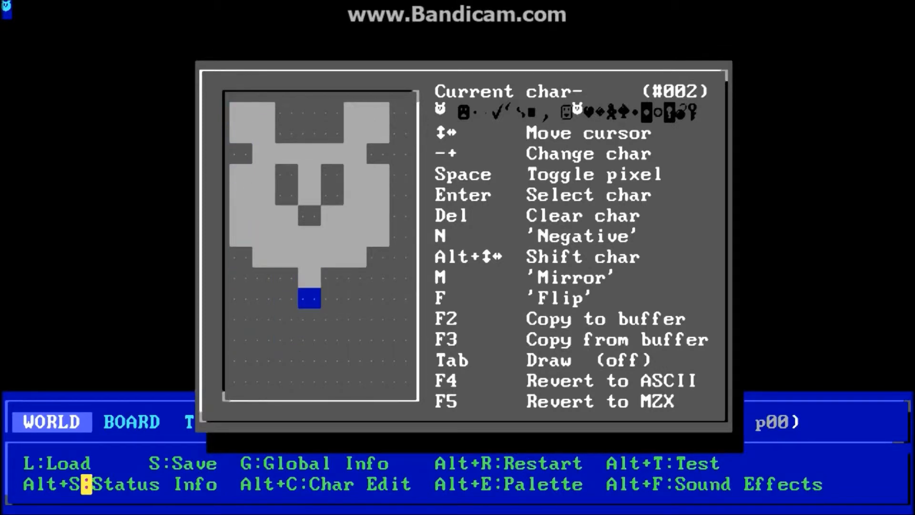
key(Right)
key(space)
Draw the shoulders under the neck and an arm along the left edge.
key(Up)
key(space)
key(Left)
key(Left)
key(space)
key(Down)
key(space)
key(Right)
key(space)
key(Right)
key(Down)
key(space)
key(Left)
key(space)
key(Left)
key(space)
key(Up)
key(Left)
key(space)
key(Left)
key(Down)
key(space)
key(Up)
key(space)
key(Down)
Remove a stray left pixel and draw the right side and lower body.
key(Up)
key(Right)
key(Left)
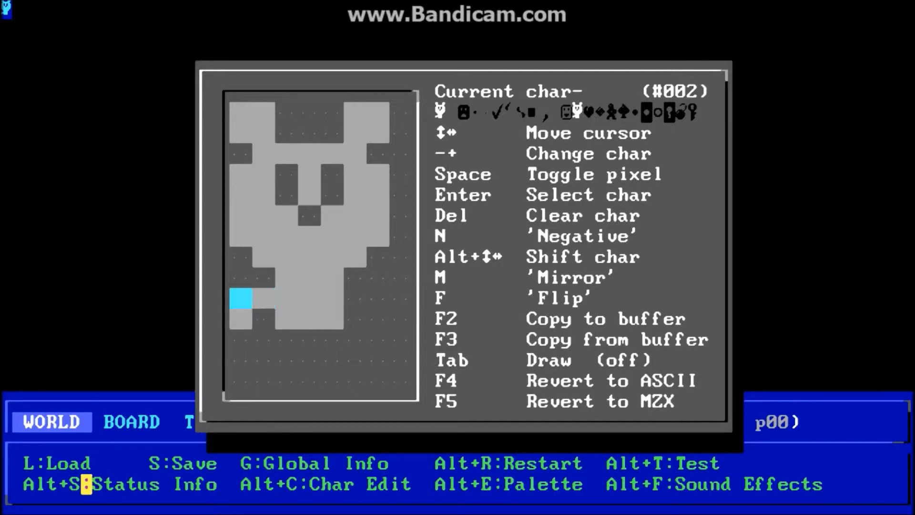
key(space)
key(Right)
key(Right)
key(Right)
key(Right)
key(Right)
key(space)
key(Down)
key(space)
key(Right)
key(space)
key(Down)
key(space)
key(Left)
key(Left)
key(Left)
key(Left)
key(Left)
Fill in the bear's belly and draw its feet on the bottom row.
key(Up)
key(space)
key(Down)
key(Left)
key(space)
key(Right)
key(Right)
key(Right)
key(space)
key(Left)
key(space)
key(Down)
key(space)
key(Right)
key(space)
key(Up)
key(Right)
key(space)
key(Down)
key(space)
key(Down)
key(Right)
key(space)
key(Left)
key(space)
key(Left)
key(Left)
key(space)
key(Left)
key(space)
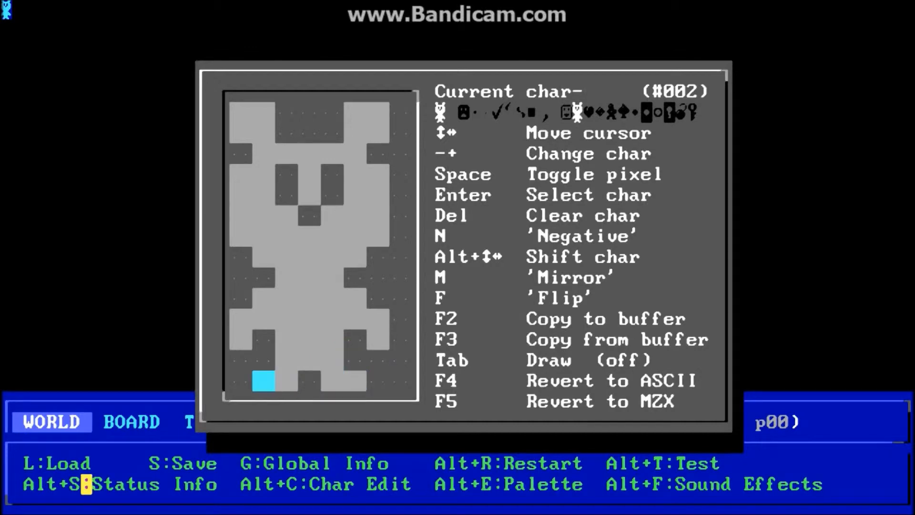
Test flipping the bear upside down and back, and shifting it one column and back.
key(Up)
key(Up)
key(Up)
key(Up)
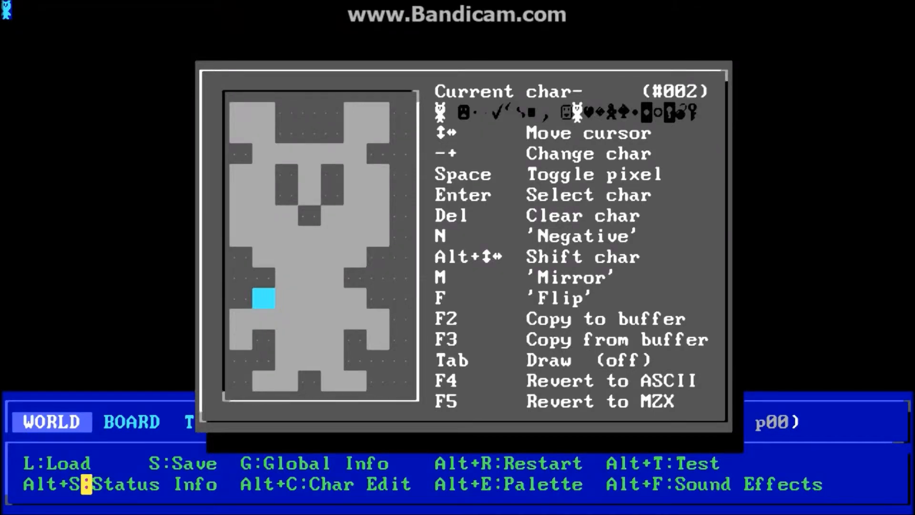
key(f)
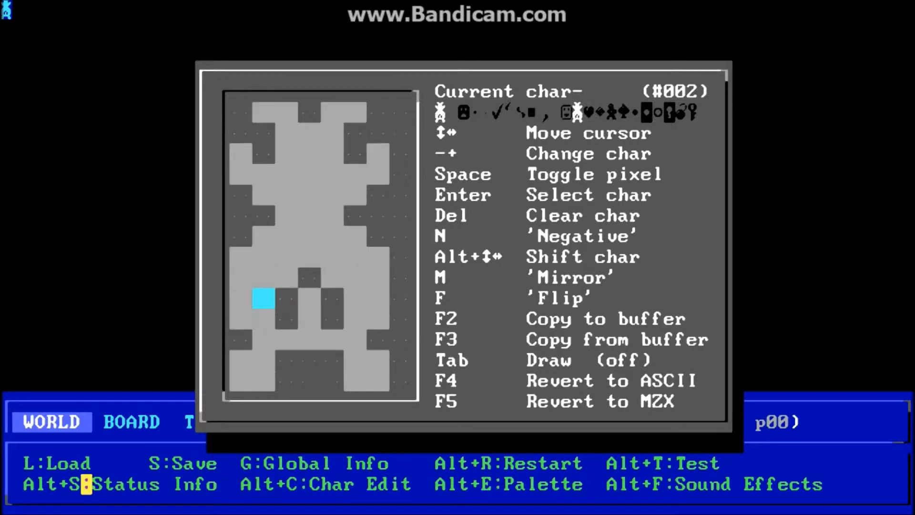
key(f)
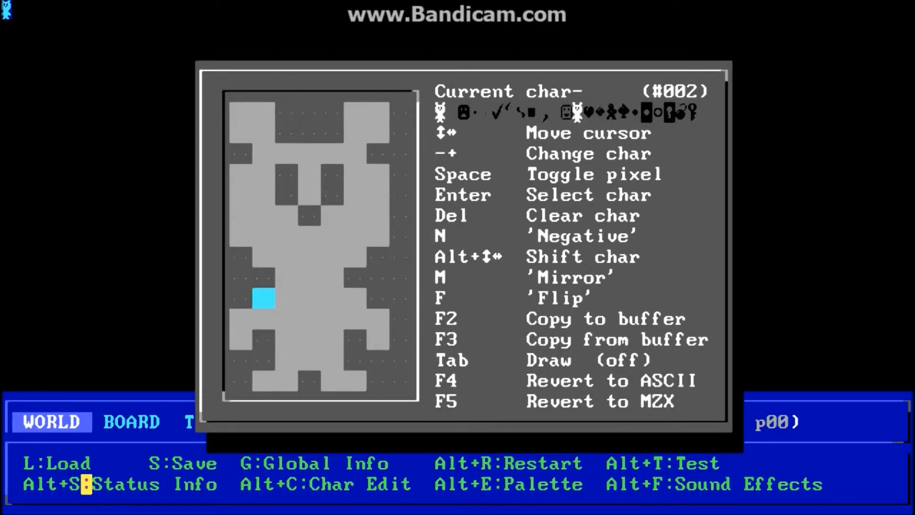
key(alt+Right)
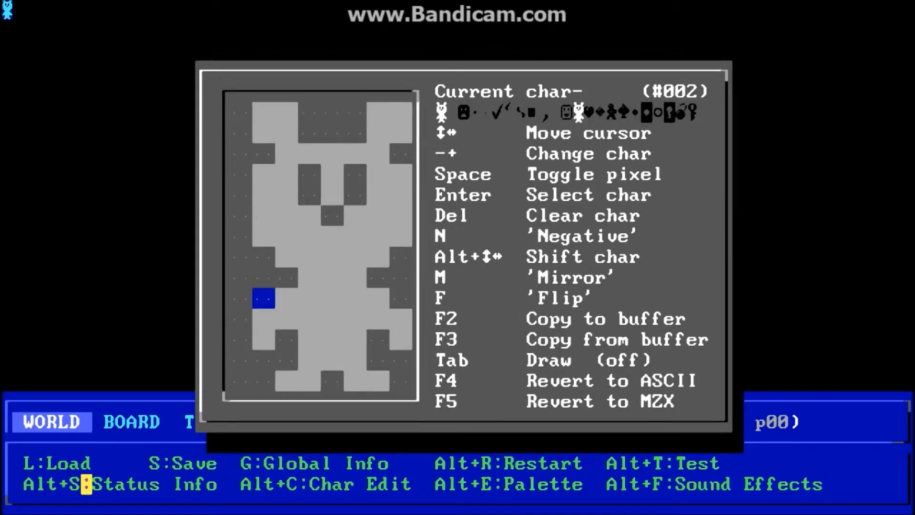
key(alt+Left)
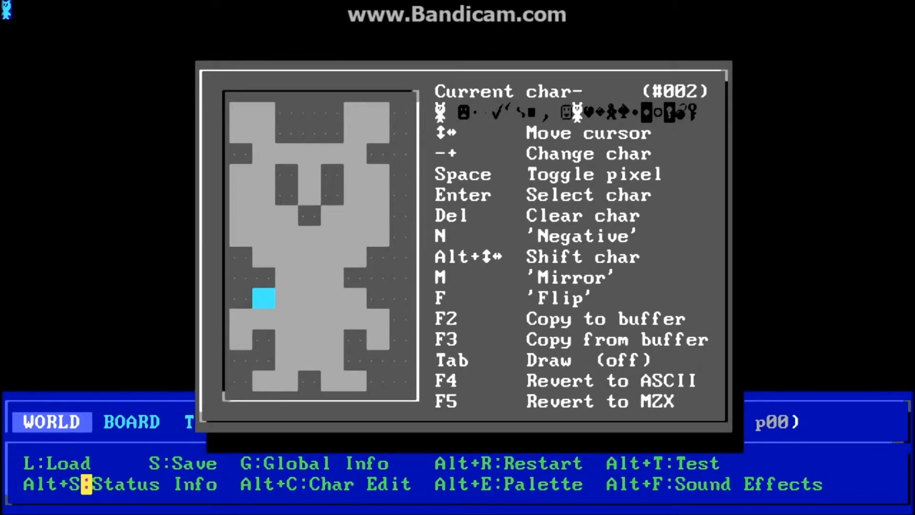
Invert character 002 to a light bear on dark, shift it down a row, and exit.
key(n)
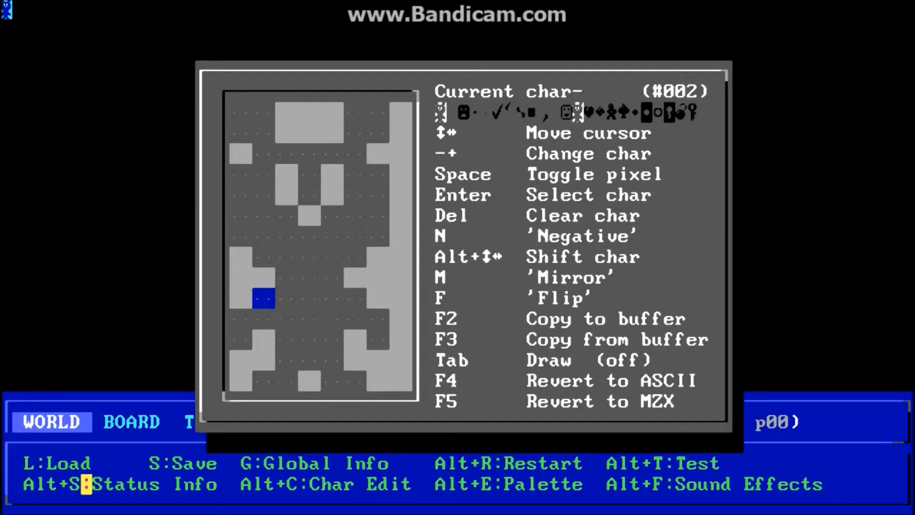
key(n)
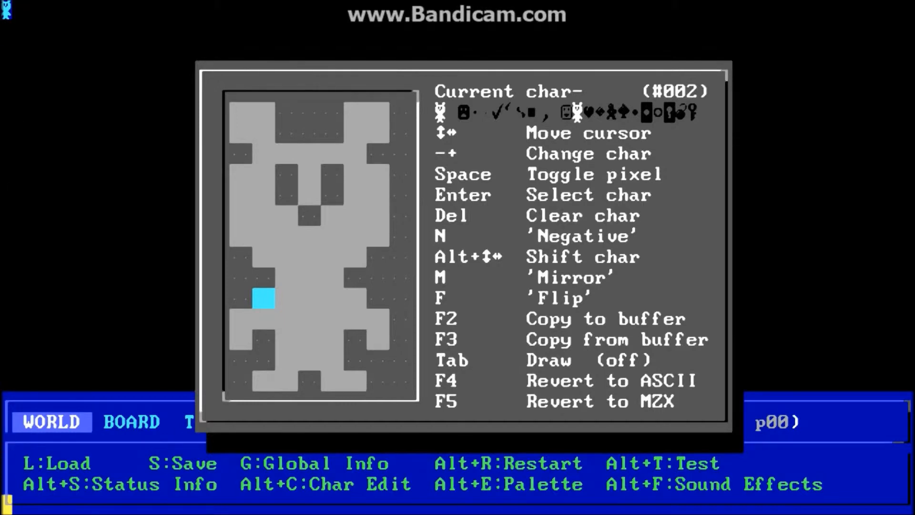
key(n)
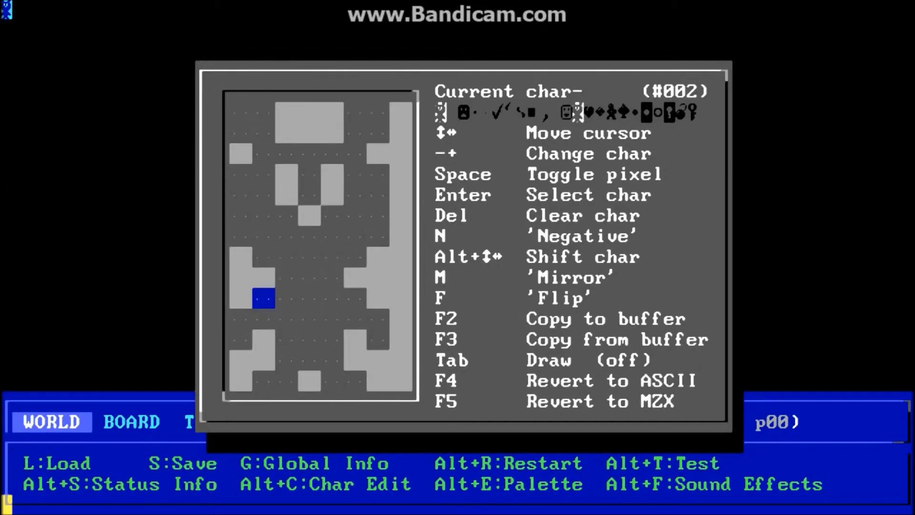
key(n)
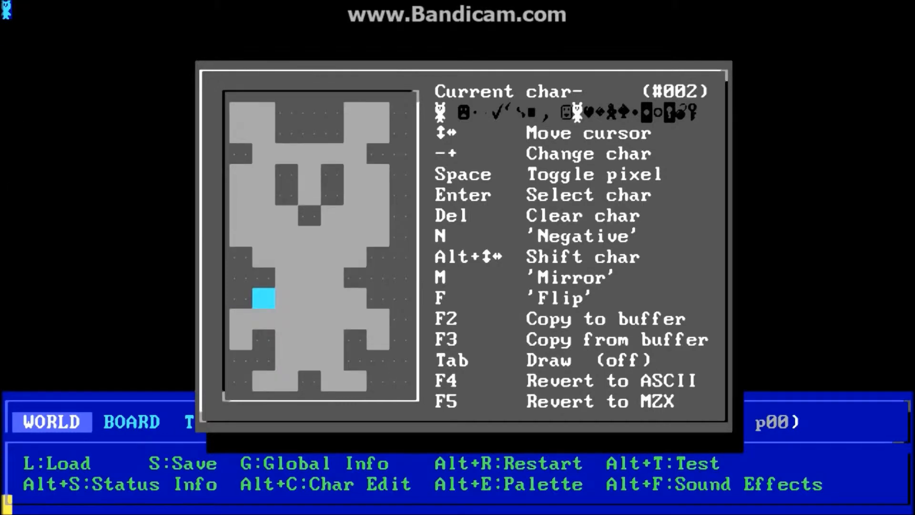
key(alt+Down)
key(alt+Down)
key(alt+Down)
key(alt+Down)
key(alt+Down)
key(alt+Down)
key(alt+Down)
key(alt+Down)
key(alt+Down)
key(alt+Down)
key(alt+Down)
key(alt+Down)
key(alt+Down)
key(alt+Down)
key(alt+Up)
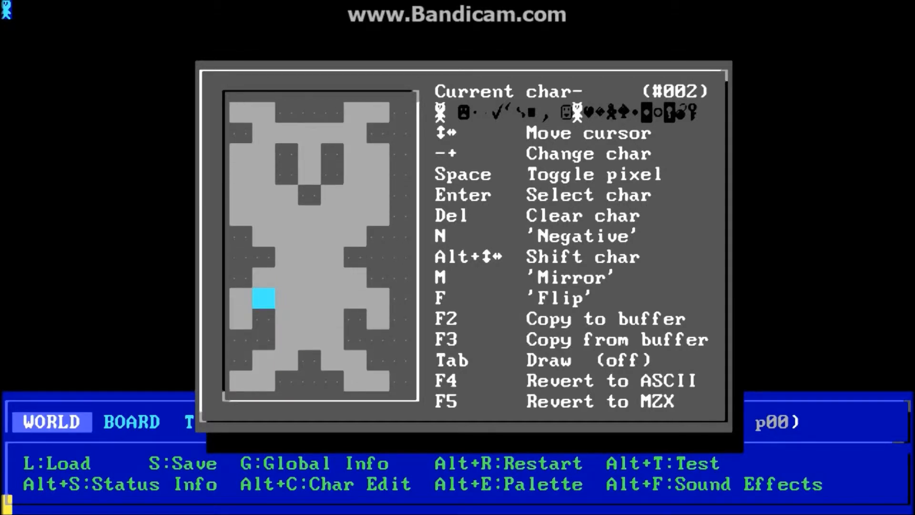
key(alt+Down)
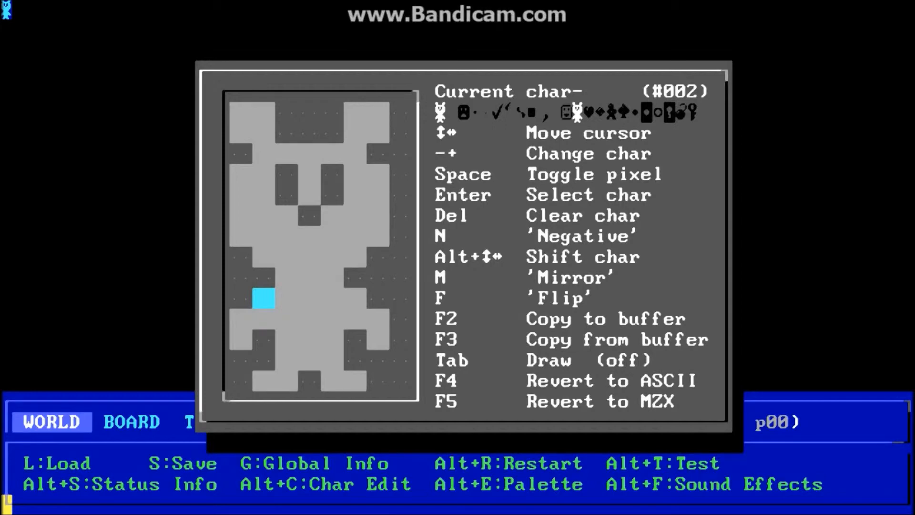
key(Escape)
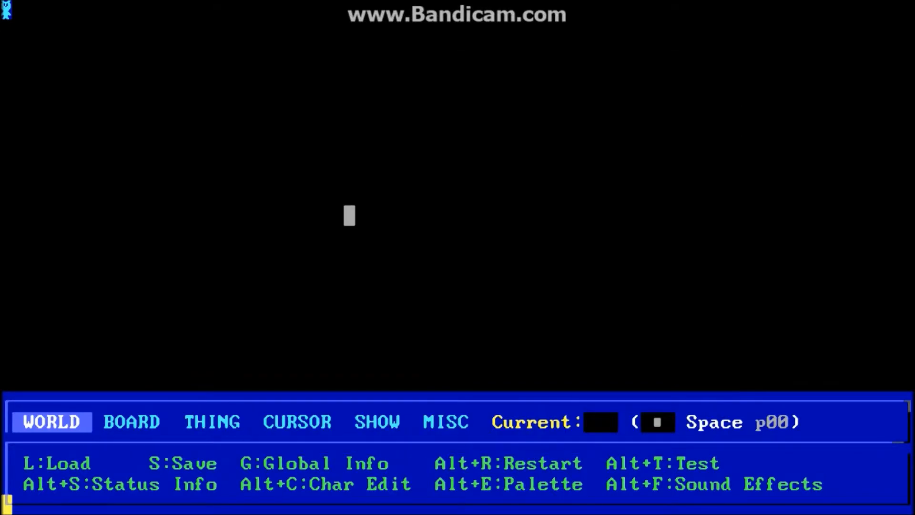
From the MISC menu, reset the world's entire character set to the Blank set.
key(Page_Up)
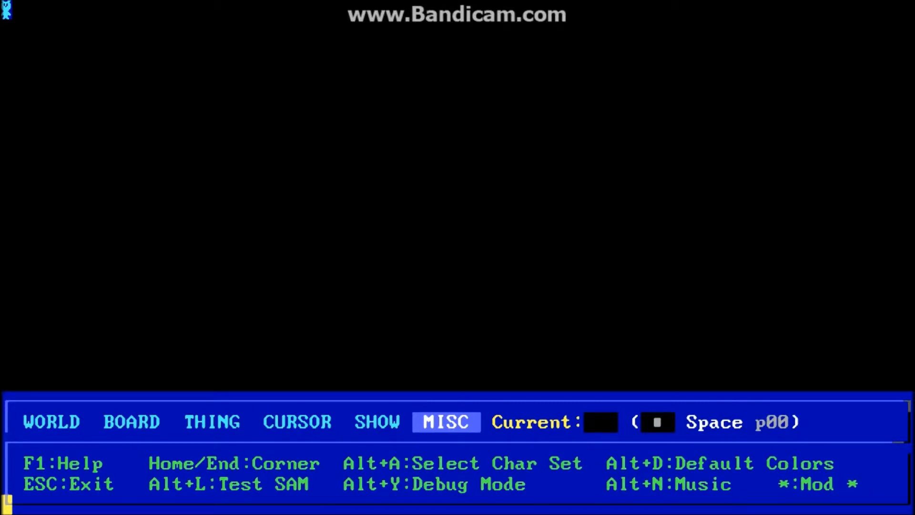
key(alt+a)
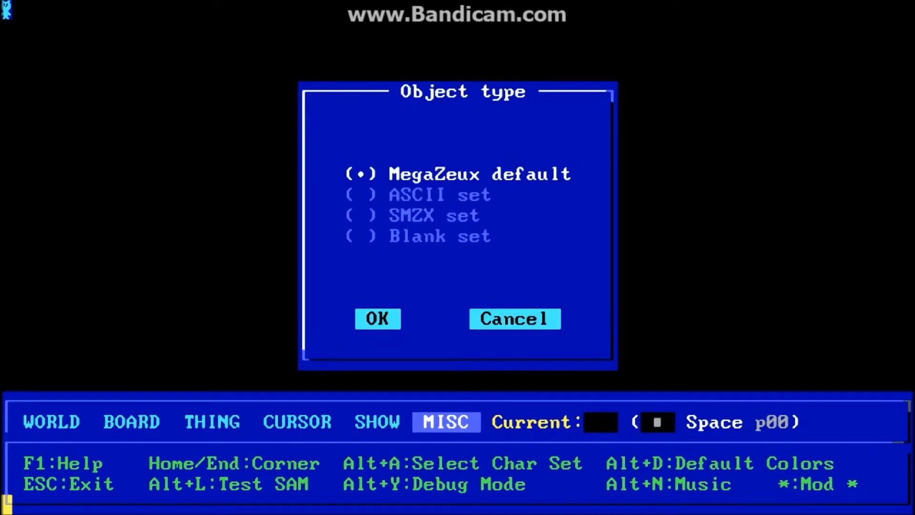
key(Down)
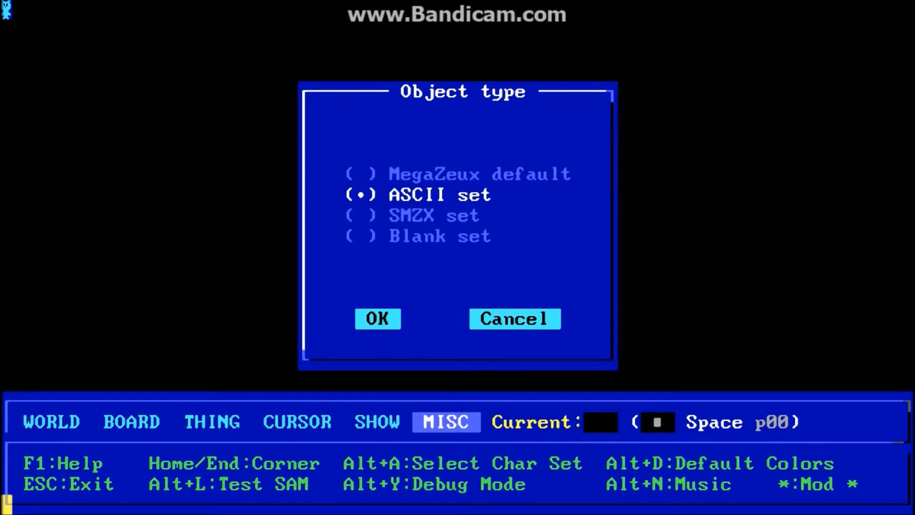
key(Down)
key(Down)
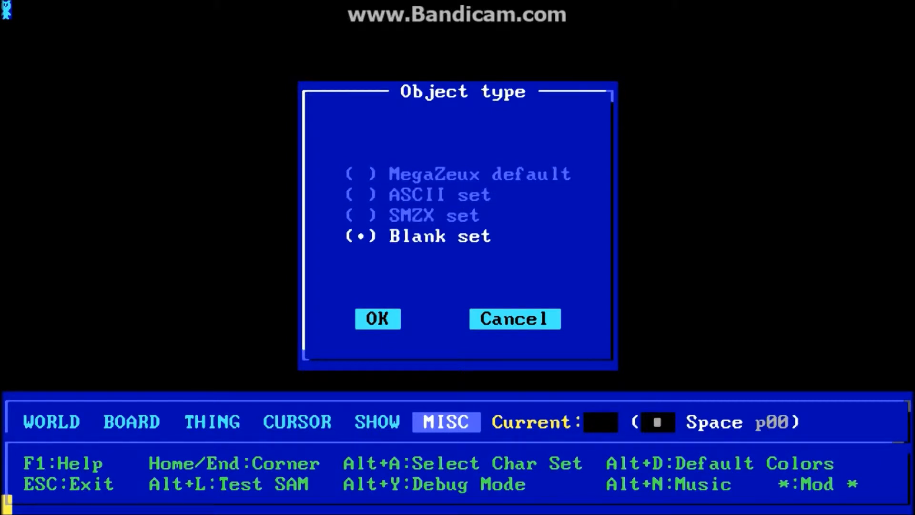
key(Tab)
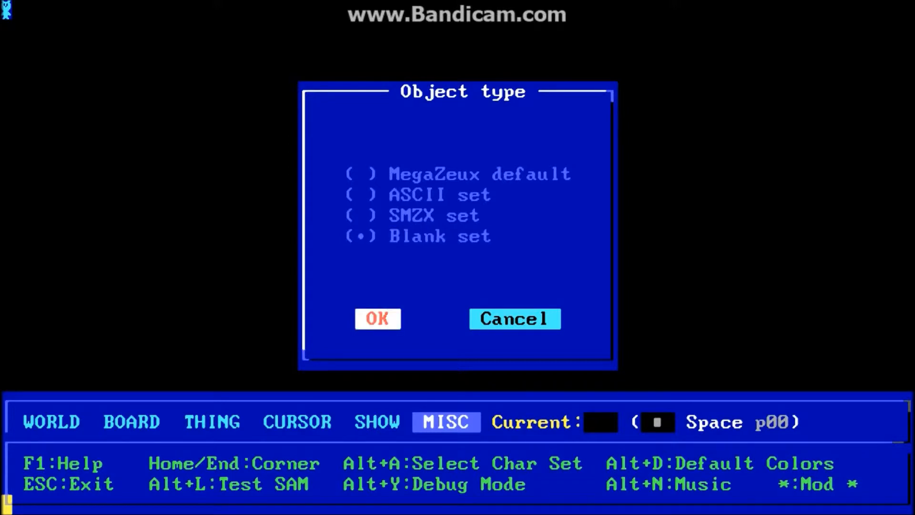
key(Return)
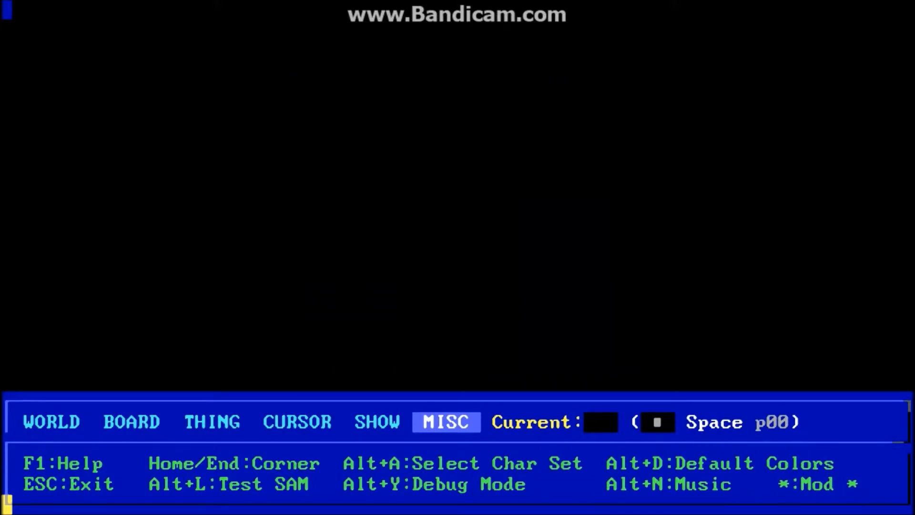
Open the character editor and browse the character picker through the uppercase letters.
key(alt+c)
key(Return)
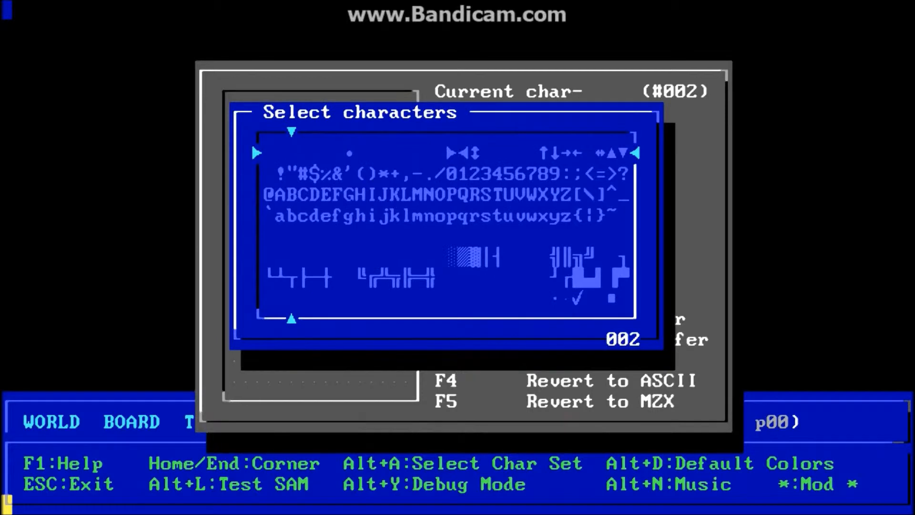
key(Right)
key(Right)
key(Right)
key(Right)
key(Right)
key(Right)
key(Right)
key(Right)
key(Right)
key(Down)
key(Down)
key(Right)
key(Right)
key(Right)
key(Right)
key(Right)
key(Right)
key(Right)
key(Right)
key(Right)
key(Down)
key(Down)
key(Down)
key(Left)
key(Left)
key(Left)
key(Left)
key(Left)
key(Left)
key(Down)
key(Left)
key(Left)
key(Left)
key(Left)
key(Left)
key(Left)
key(Left)
key(Left)
key(Left)
key(Left)
key(Left)
key(Left)
key(Left)
key(Left)
key(Right)
key(Right)
key(Right)
key(Right)
key(Right)
key(Right)
key(Right)
key(Right)
key(Right)
key(Right)
key(Right)
key(Right)
key(Right)
key(Right)
key(Right)
key(Right)
key(Right)
key(Right)
key(Right)
key(Right)
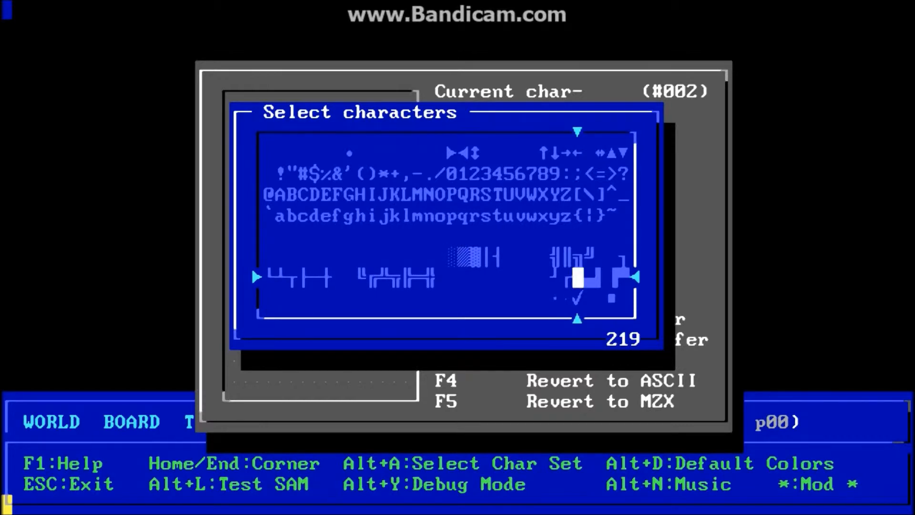
key(Right)
key(Up)
key(Up)
key(Up)
key(Up)
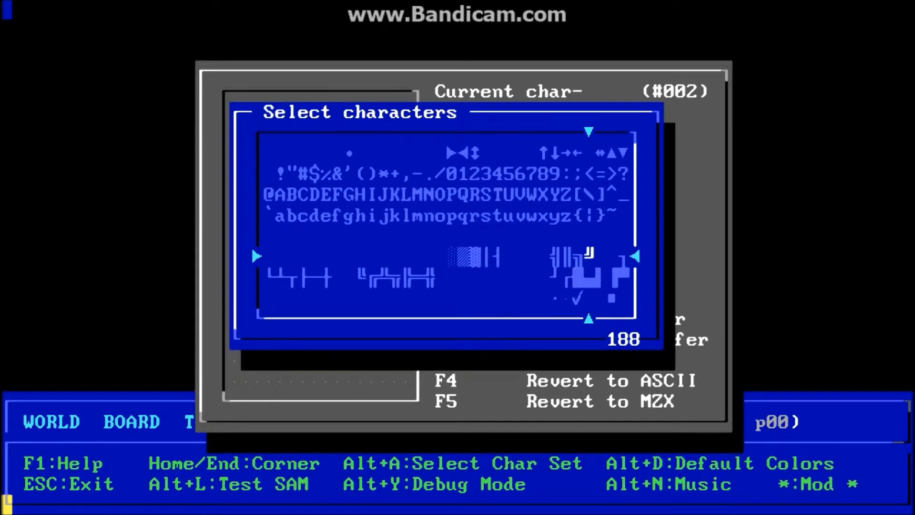
key(Left)
key(Left)
key(Left)
key(Left)
key(Left)
key(Left)
key(Left)
key(Left)
key(Left)
key(Left)
key(Left)
key(Left)
key(Left)
key(Left)
key(Left)
key(Left)
key(Left)
key(Left)
key(Left)
key(Left)
Select character #002, paste the bear figure from the buffer, and close the editor.
key(Left)
key(Left)
key(Left)
key(Left)
key(Left)
key(Left)
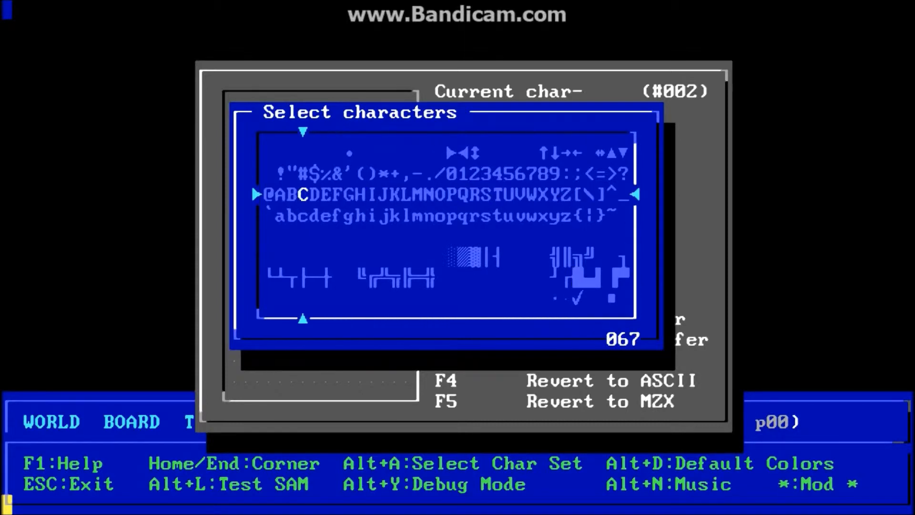
key(Right)
key(Right)
key(Right)
key(Right)
key(Right)
key(Right)
key(Right)
key(Right)
key(Right)
key(Right)
key(Right)
key(Right)
key(Right)
key(Right)
key(Right)
key(Right)
key(Right)
key(Up)
key(Left)
key(Left)
key(Left)
key(Left)
key(Left)
key(Left)
key(Left)
key(Left)
key(Left)
key(Left)
key(Left)
key(Left)
key(Left)
key(Left)
key(Left)
key(Left)
key(Left)
key(Right)
key(Right)
key(Right)
key(Right)
key(Right)
key(Right)
key(Right)
key(Right)
key(Right)
key(Right)
key(Right)
key(Right)
key(Right)
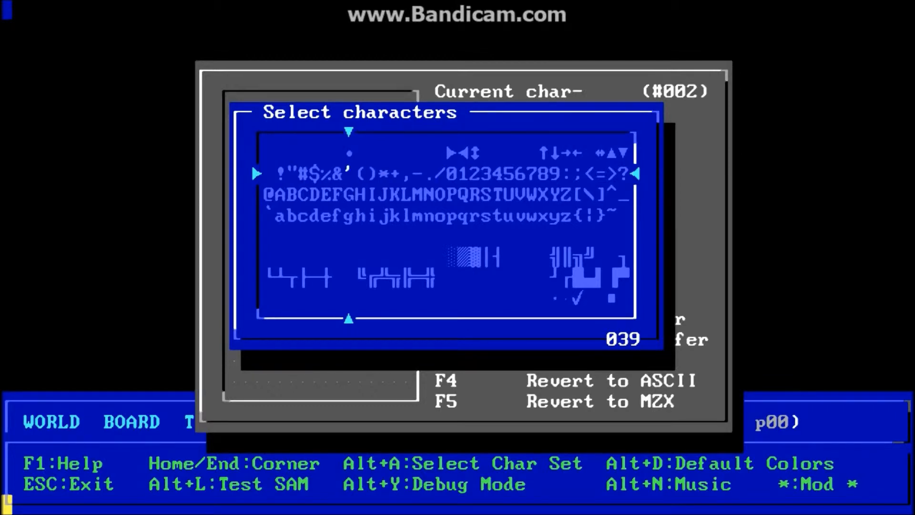
key(Up)
key(Right)
key(Right)
key(Right)
key(Up)
key(Left)
key(Left)
key(Left)
key(Left)
key(Left)
key(Left)
key(Left)
key(Left)
key(Left)
key(Left)
key(Left)
key(Left)
key(Left)
key(Left)
key(Left)
key(Left)
key(Up)
key(Down)
key(Down)
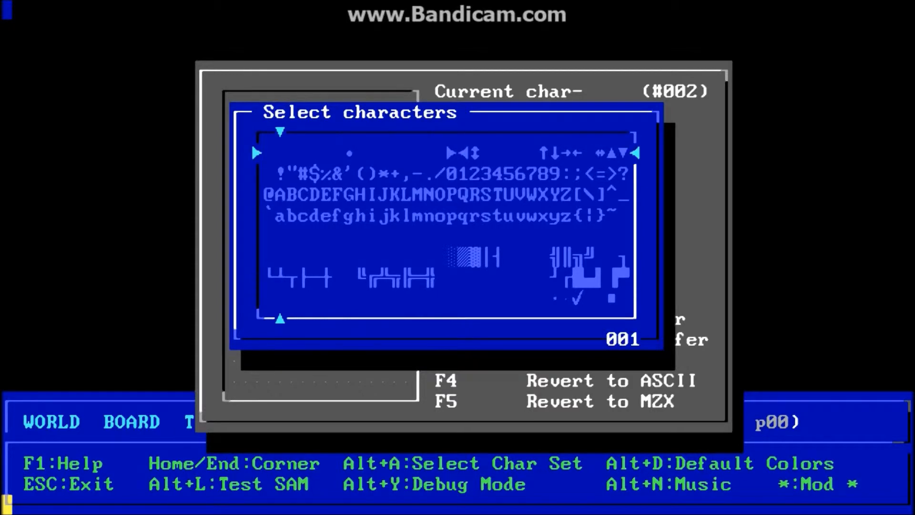
key(Right)
key(Return)
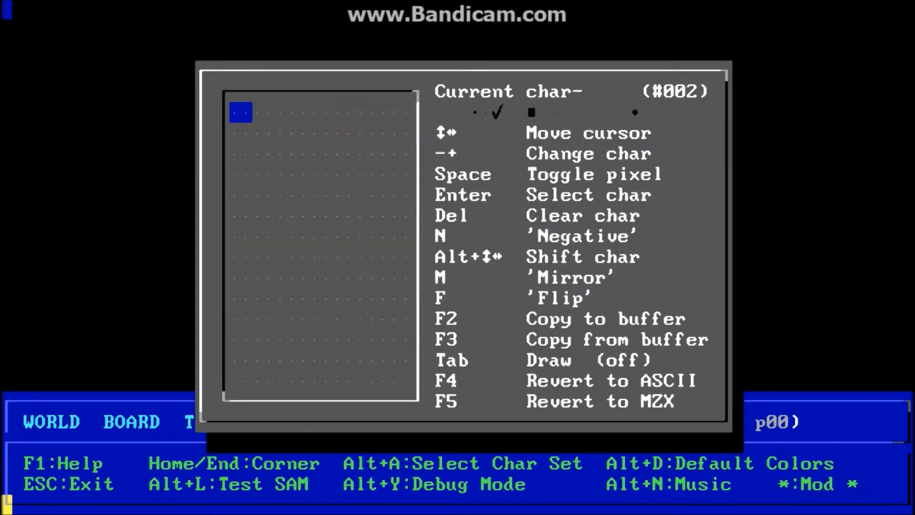
key(F3)
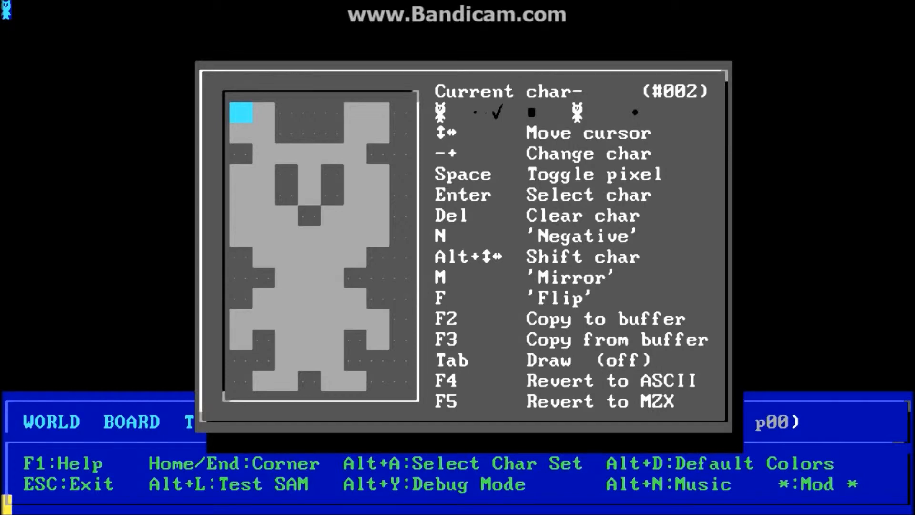
key(Escape)
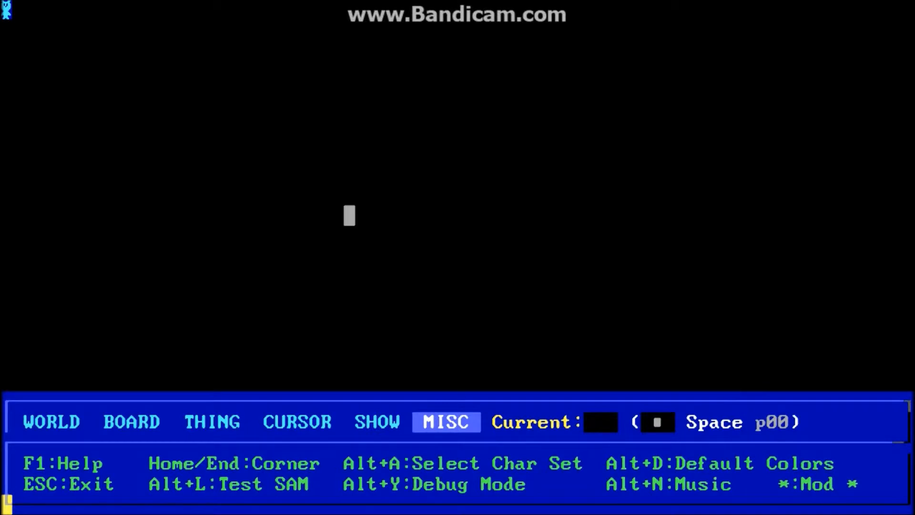
Export the character set as a CHR file named set.
key(alt+x)
key(Down)
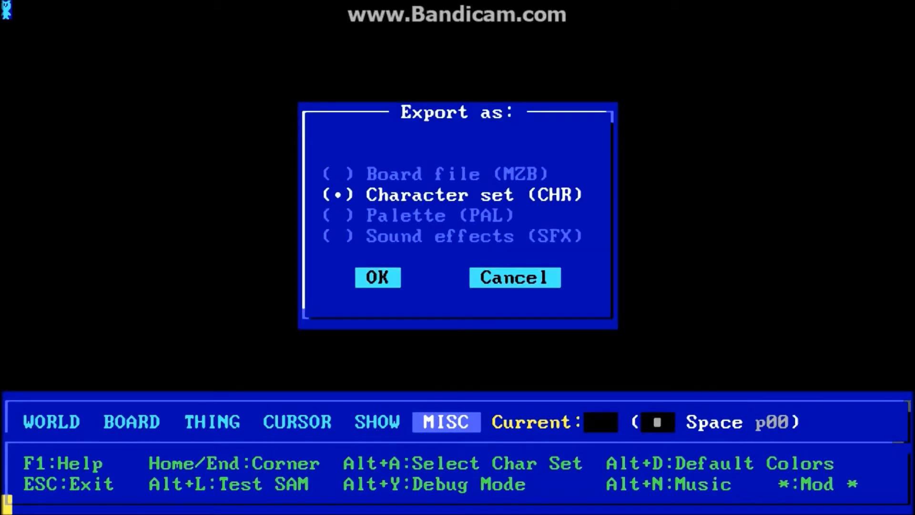
key(Tab)
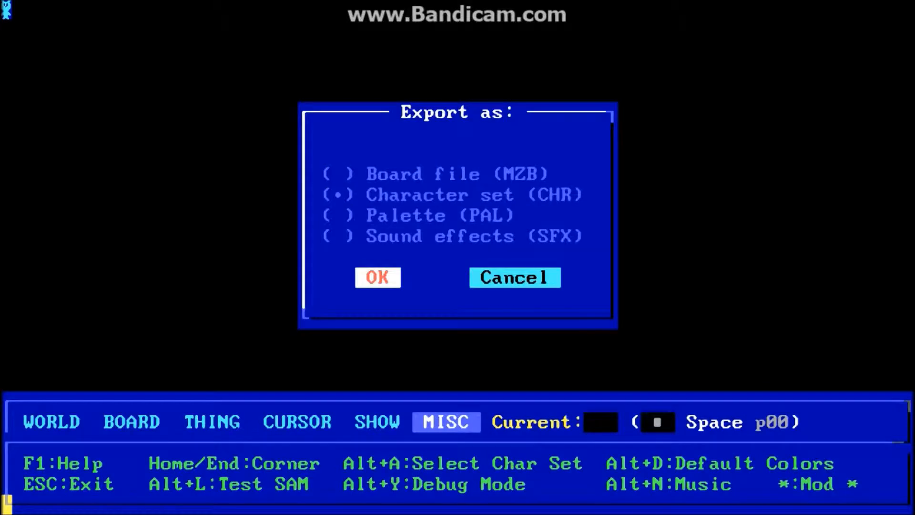
key(Return)
text(set)
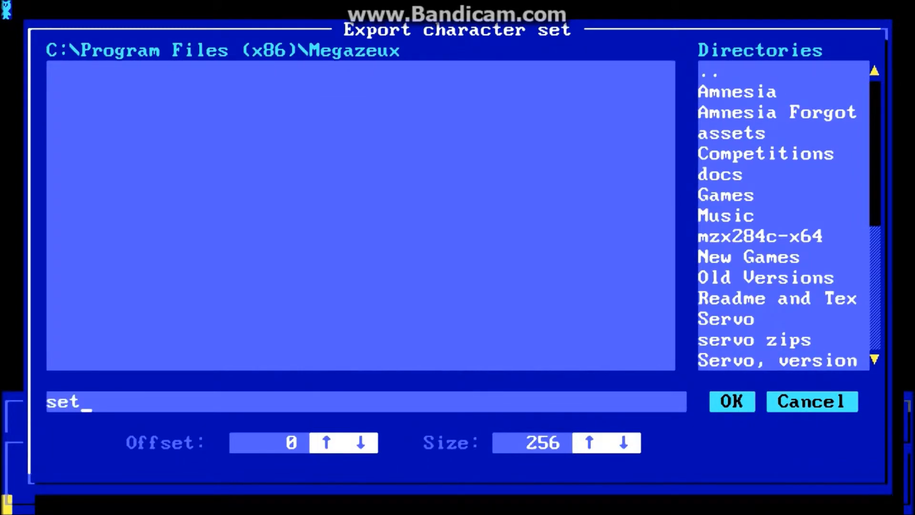
key(Return)
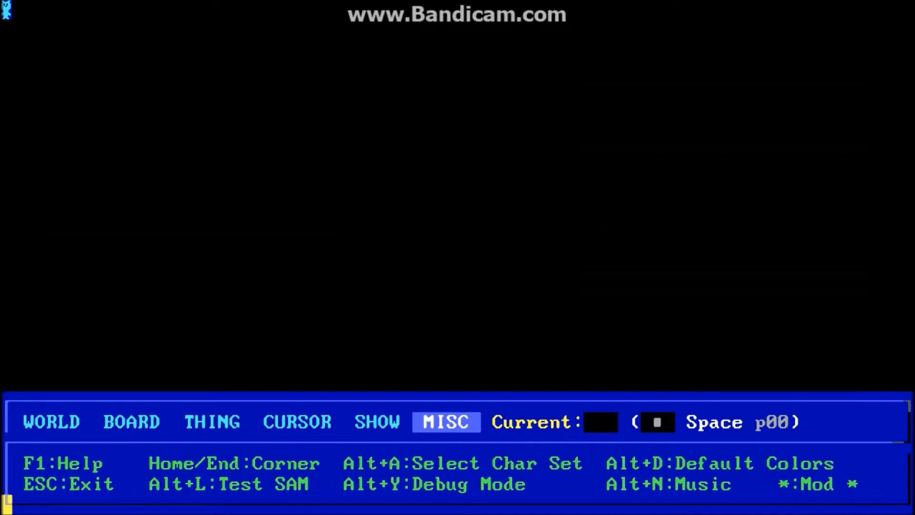
Import set.chr back as the character set at offset 0.
key(alt+i)
key(Down)
key(Tab)
key(Return)
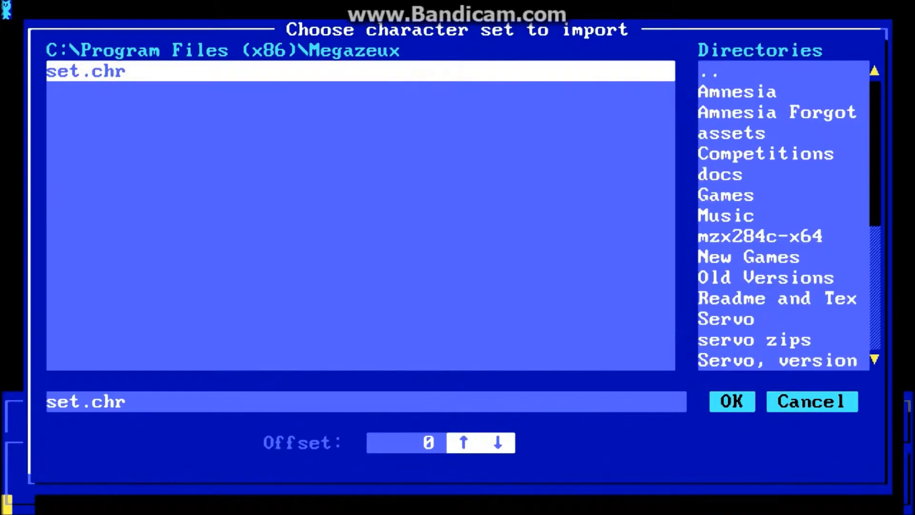
key(Return)
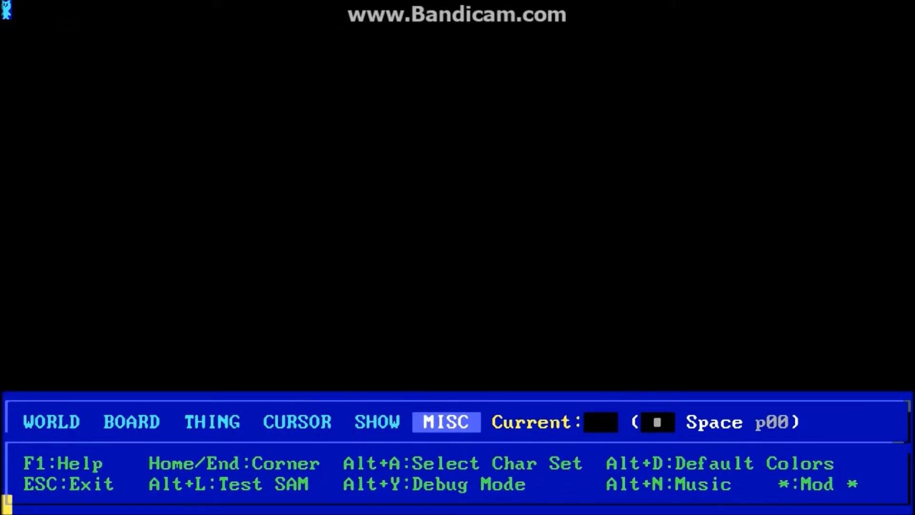
Restore the MegaZeux default character set.
key(alt+a)
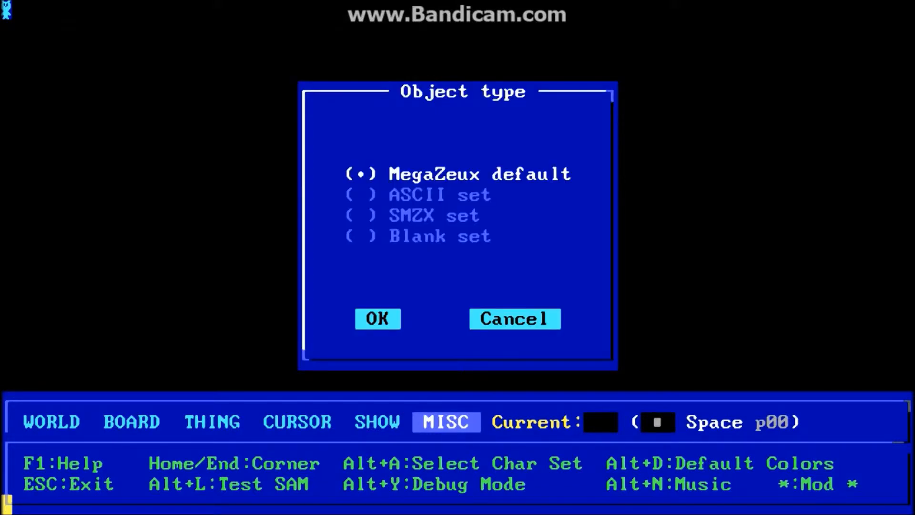
key(Tab)
key(Return)
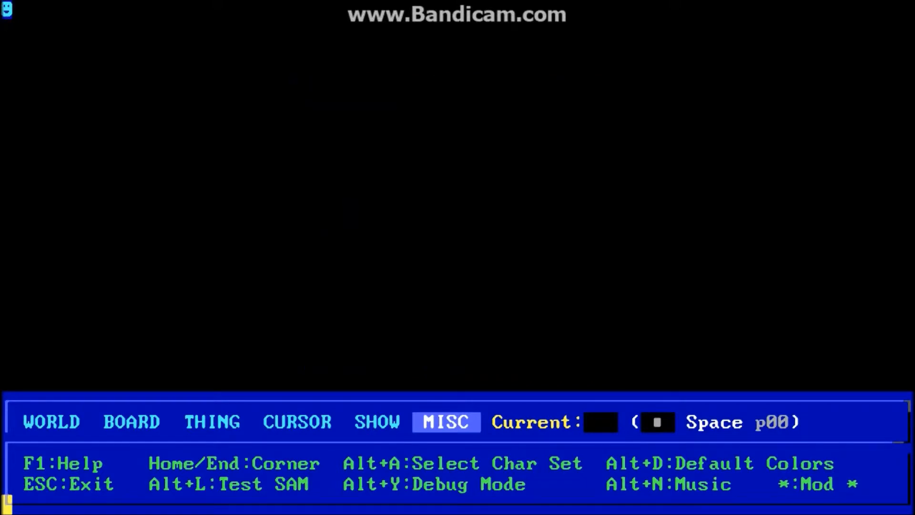
Paste the bear figure into character #002 again and close the character editor.
key(alt+c)
key(Return)
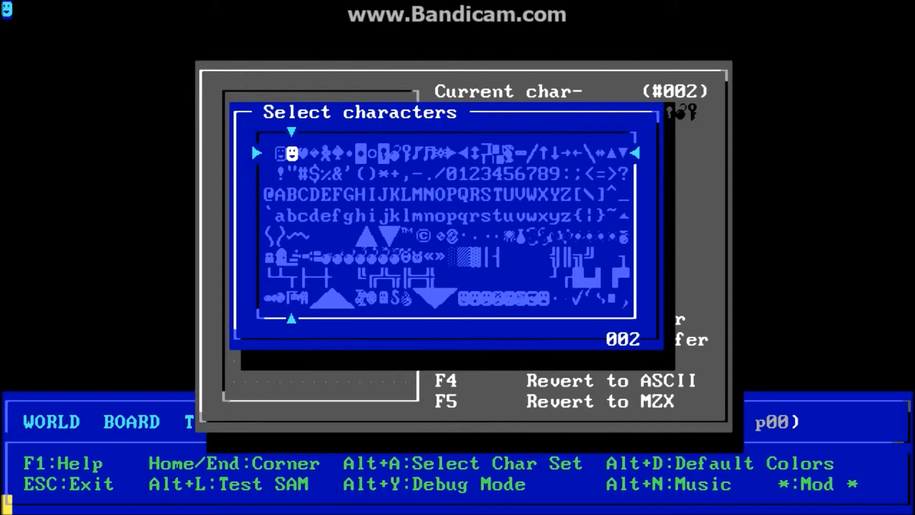
key(Return)
key(F3)
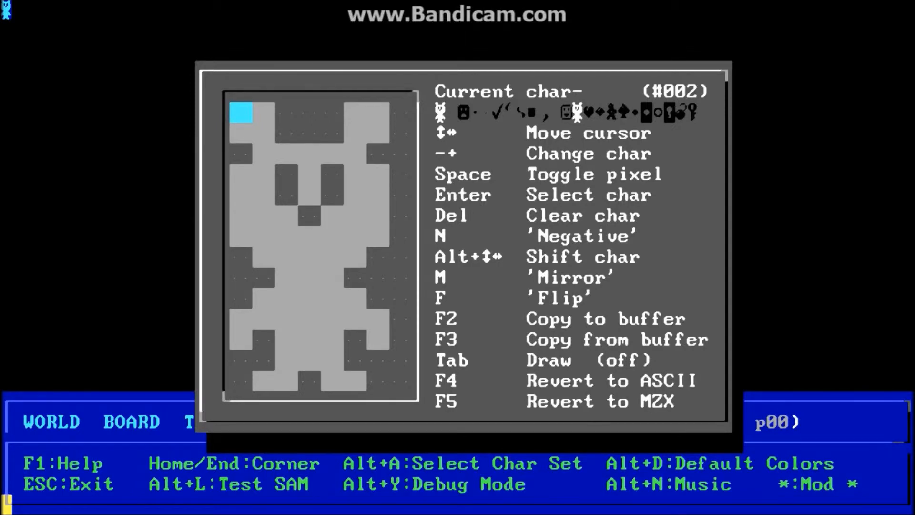
key(Escape)
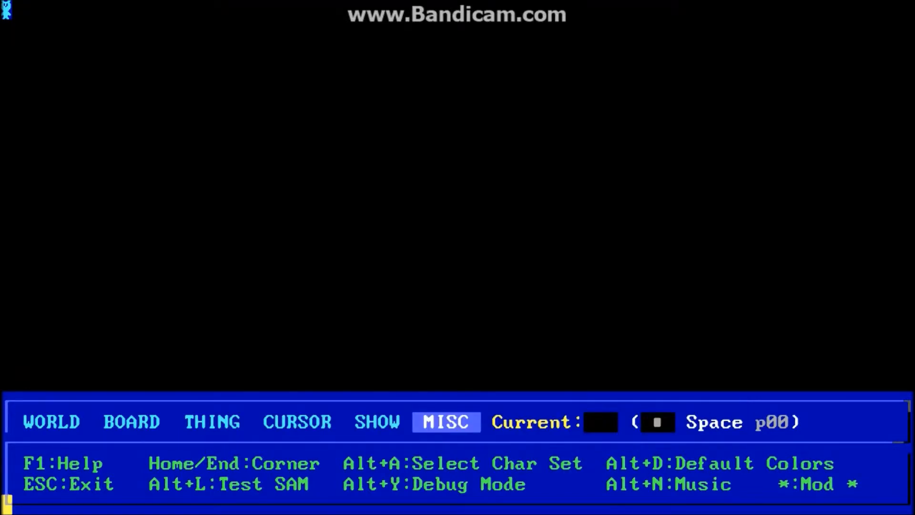
Start importing a Character set (CHR) file.
key(alt+i)
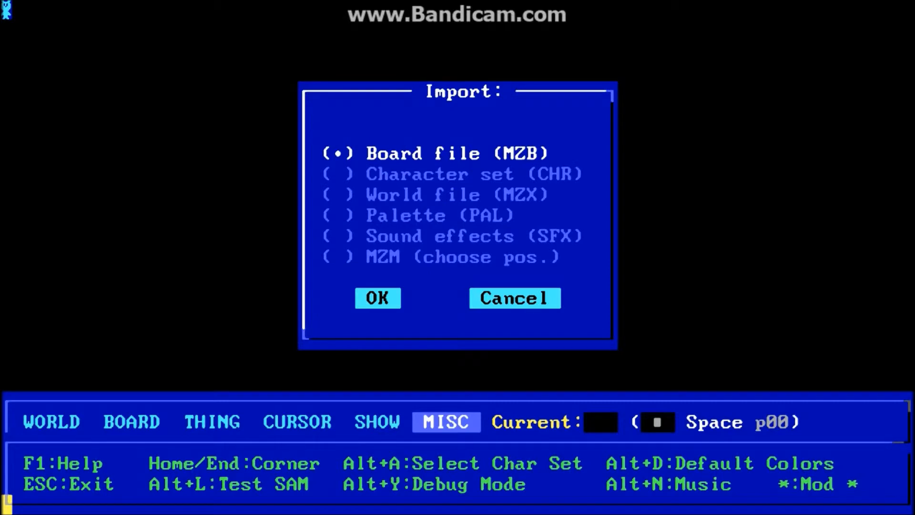
key(Down)
key(Tab)
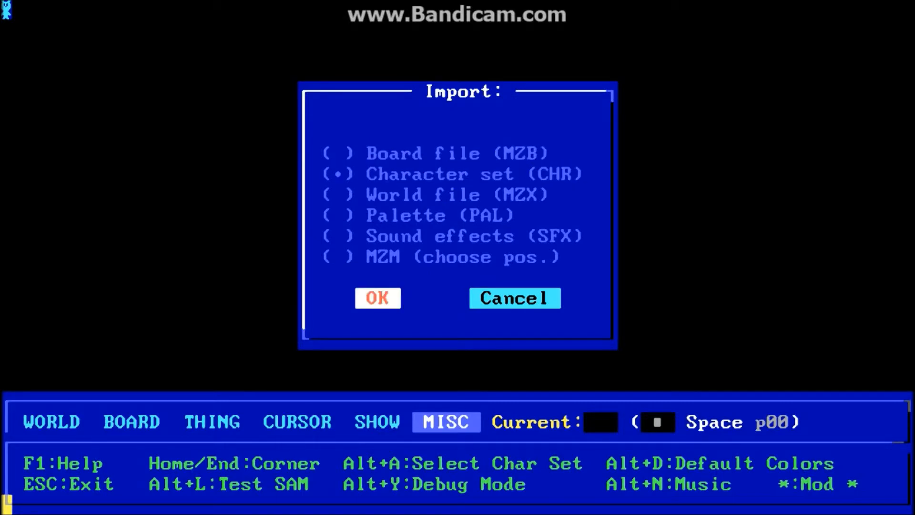
key(Return)
Leave the file chooser and open the 3×3 block # through + from char #035 for editing.
key(Return)
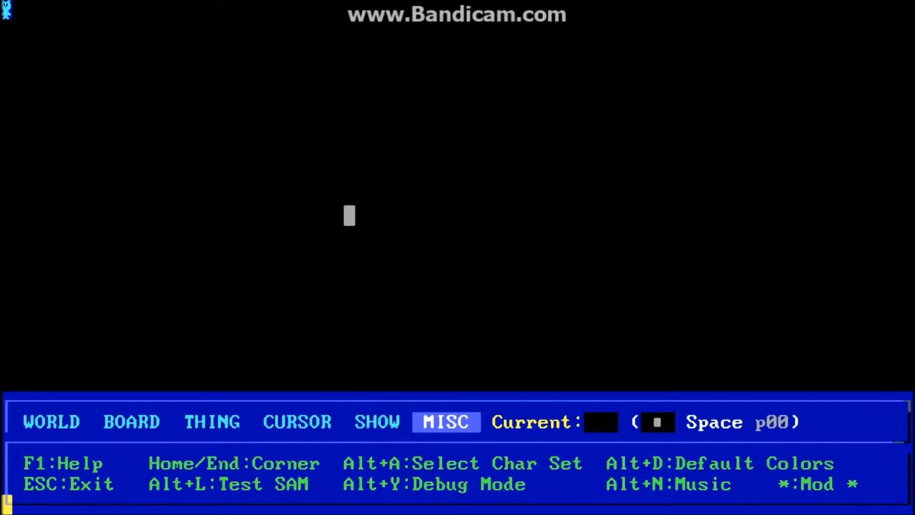
key(alt+c)
key(Return)
key(Right)
key(Right)
key(Right)
key(Right)
key(Right)
key(Right)
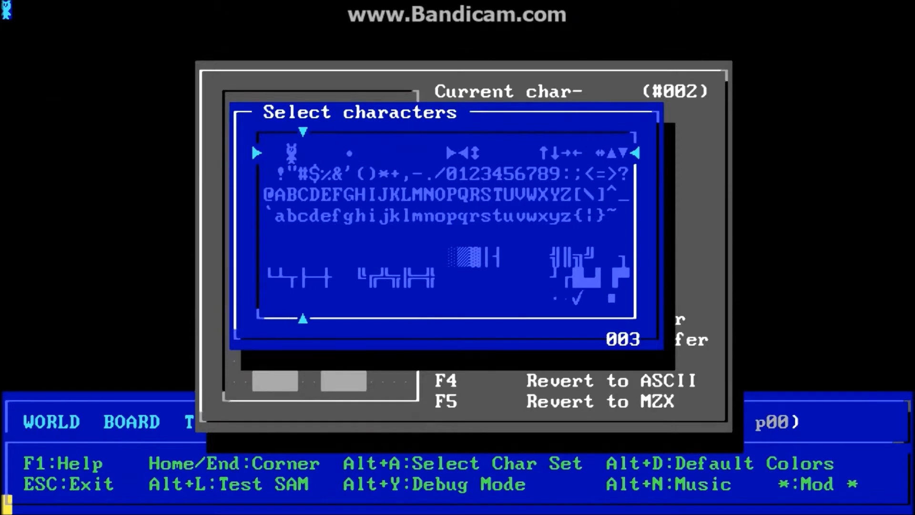
key(Left)
key(Left)
key(Left)
key(Left)
key(Left)
key(Left)
key(Right)
key(Down)
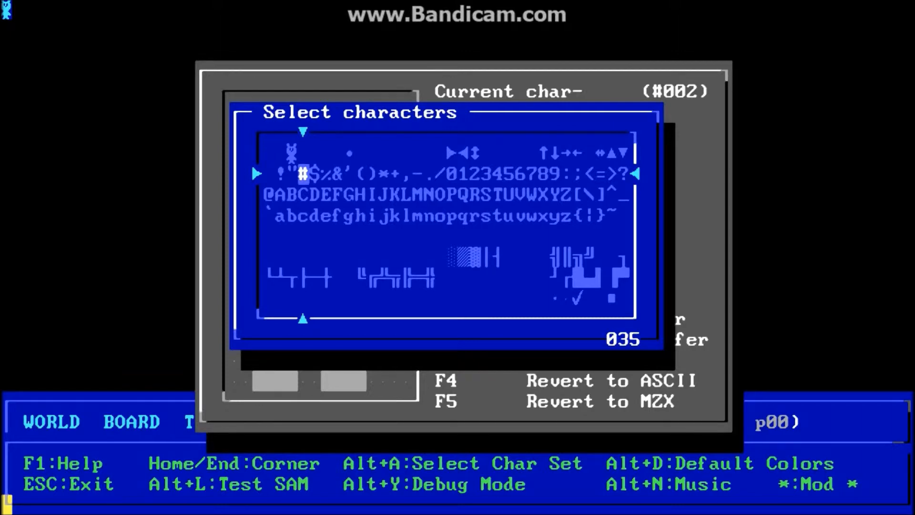
key(shift+Right)
key(shift+Right)
key(shift+Right)
key(shift+Right)
key(shift+Right)
key(shift+Right)
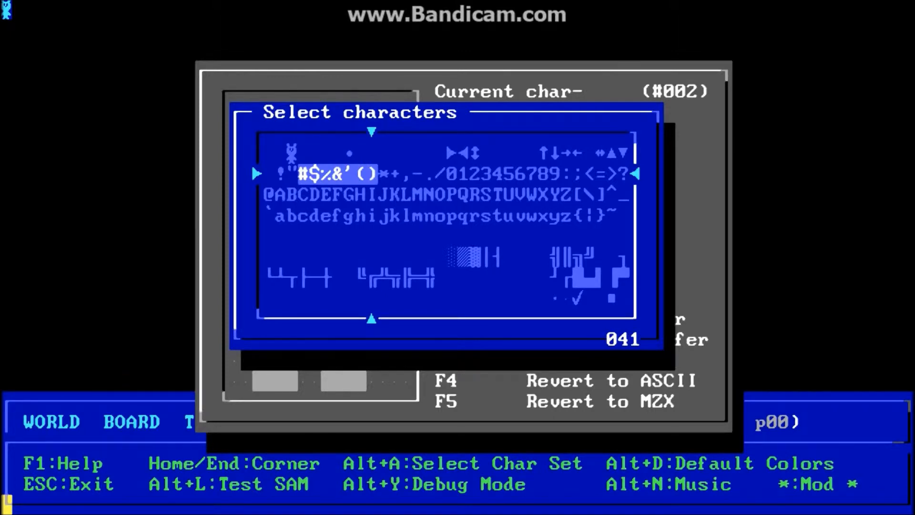
key(shift+Left)
key(shift+Left)
key(shift+Left)
key(shift+Left)
key(shift+Left)
key(shift+Left)
key(shift+Right)
key(shift+Right)
key(shift+Right)
key(shift+Right)
key(shift+Right)
key(shift+Right)
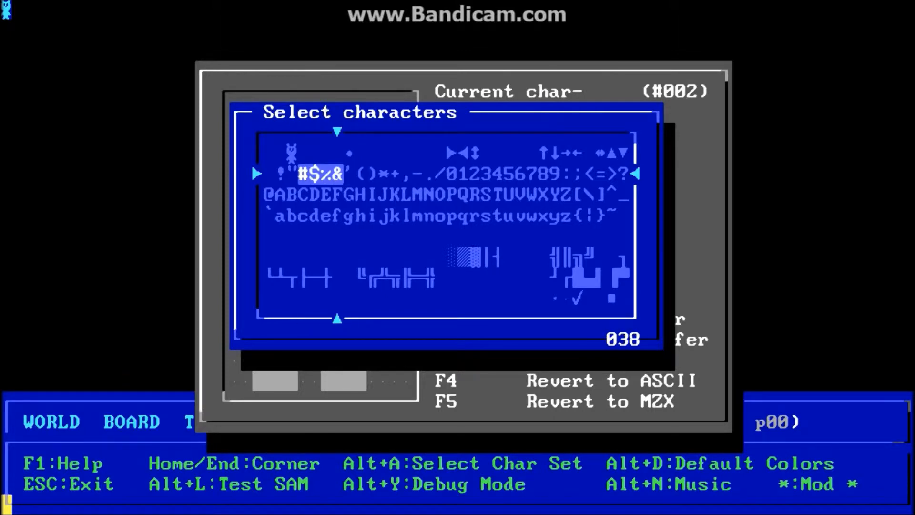
key(shift+Right)
key(shift+Right)
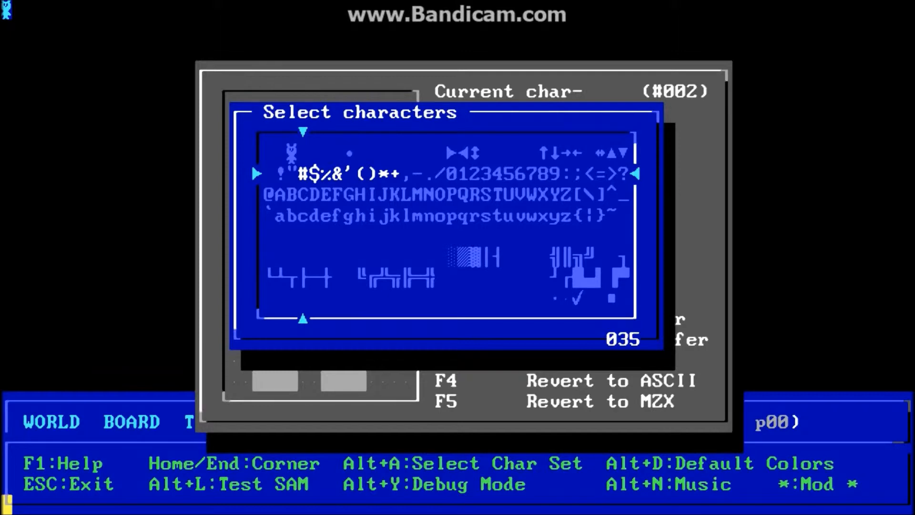
key(Return)
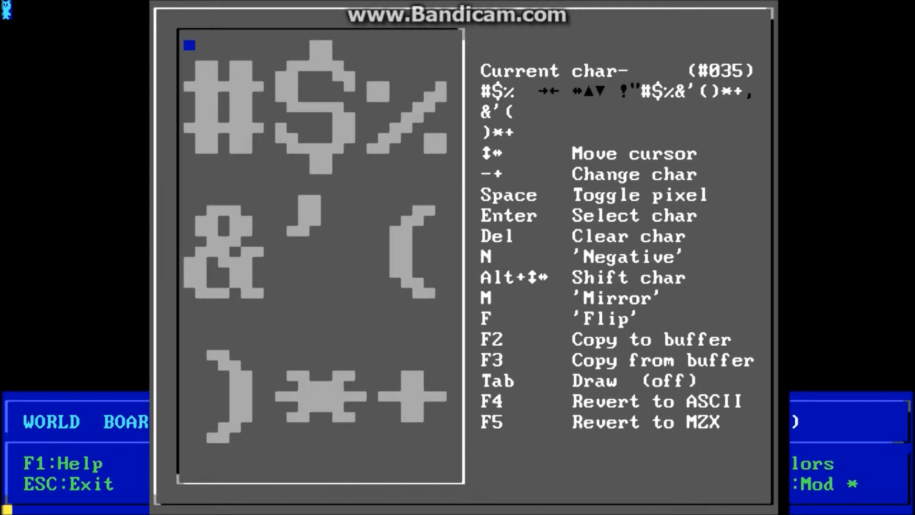
Select the block from % through 6 and open it for editing.
key(Return)
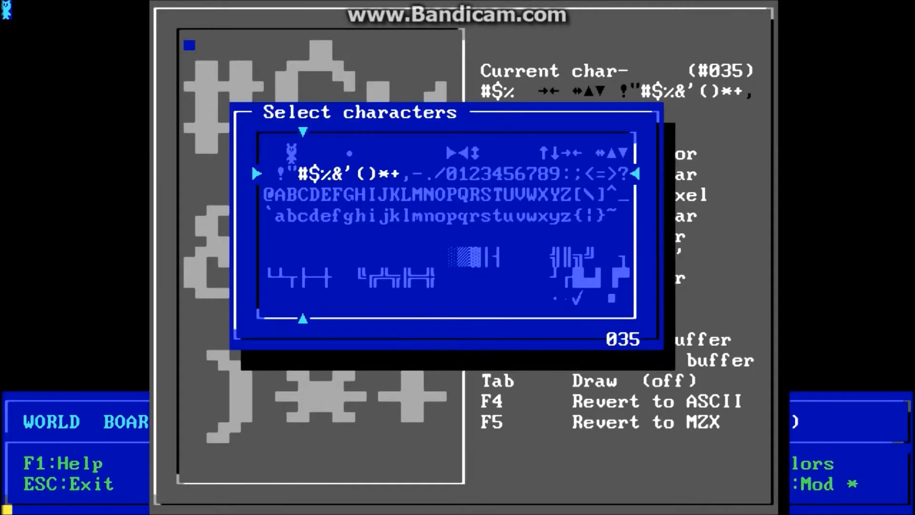
key(Down)
key(Right)
key(Right)
key(Up)
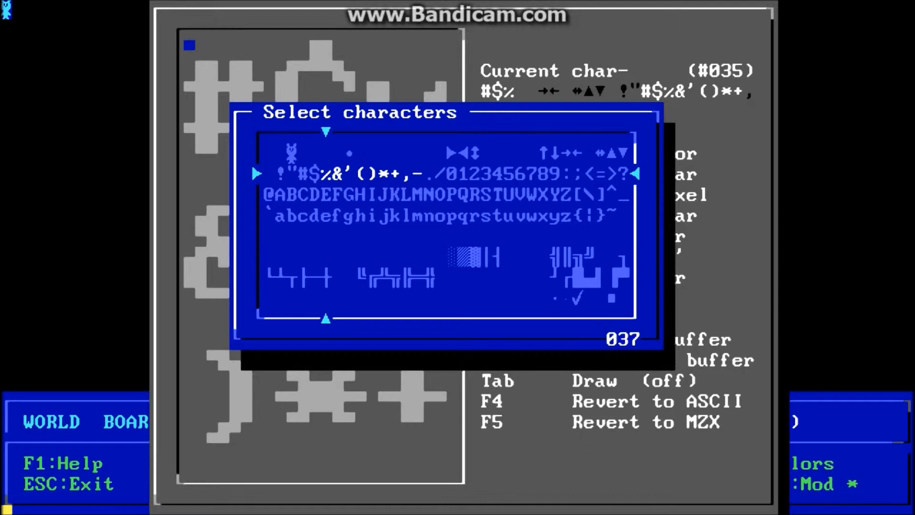
key(shift+Right)
key(shift+Right)
key(shift+Right)
key(shift+Right)
key(shift+Right)
key(shift+Right)
key(shift+Right)
key(shift+Right)
key(shift+Right)
key(shift+Right)
key(shift+Right)
key(shift+Right)
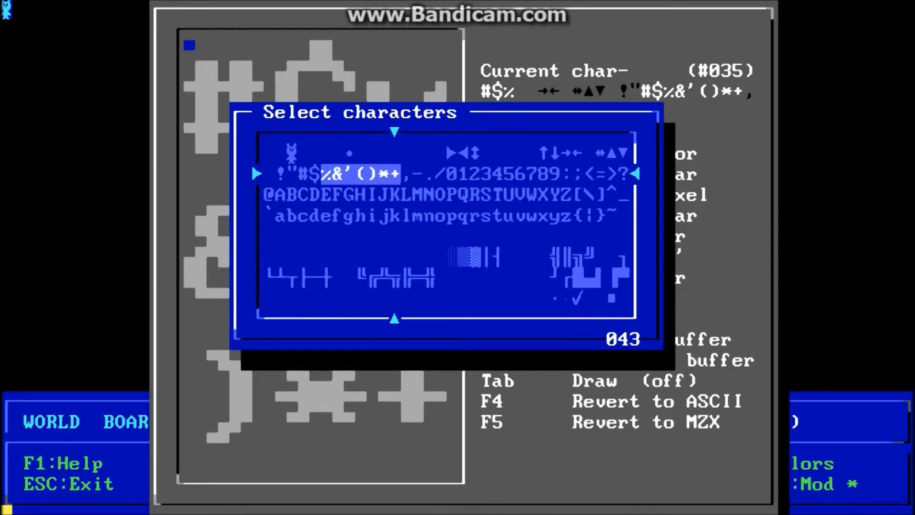
key(shift+Right)
key(shift+Right)
key(shift+Right)
key(shift+Right)
key(shift+Right)
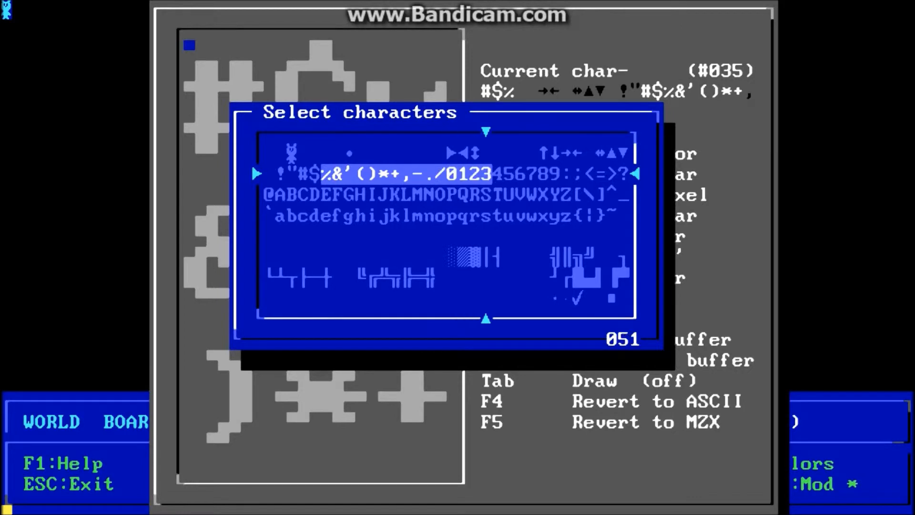
key(Return)
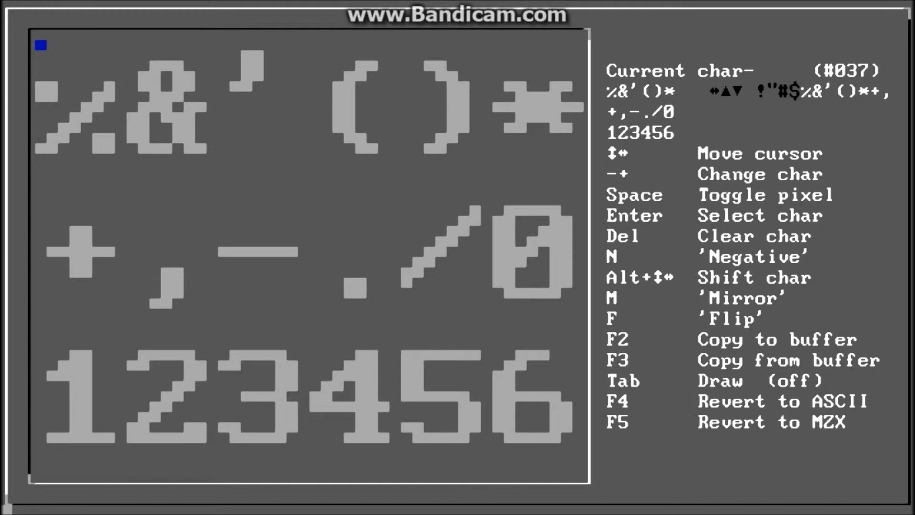
Page forward with + through the capital and lowercase letter blocks.
key(plus)
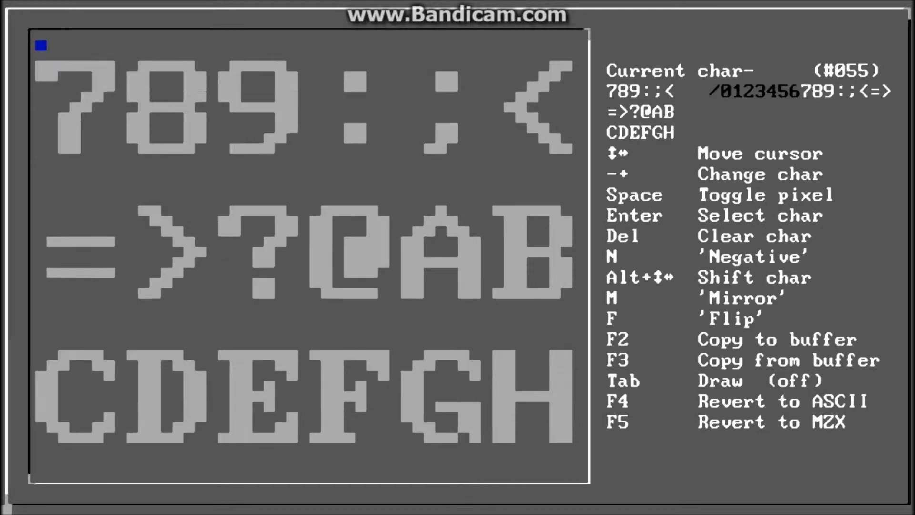
key(plus)
key(plus)
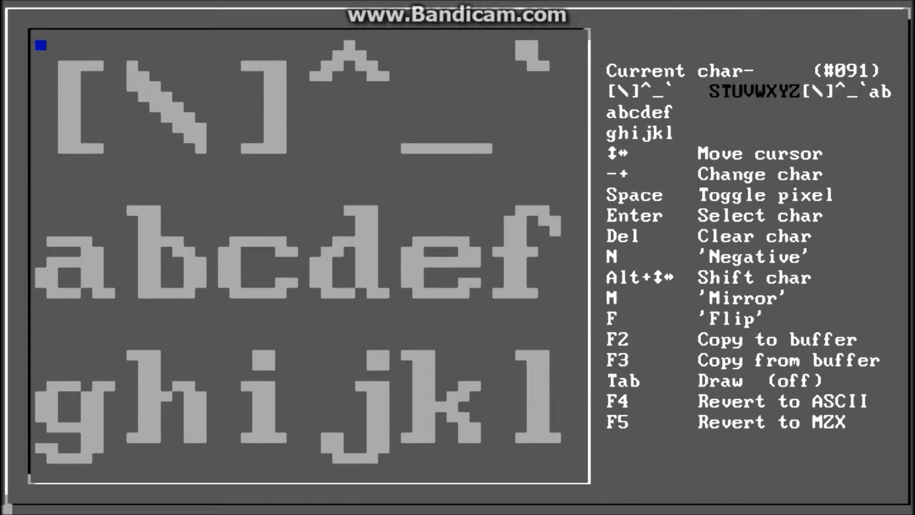
key(plus)
key(plus)
key(plus)
key(plus)
key(plus)
key(plus)
key(plus)
key(plus)
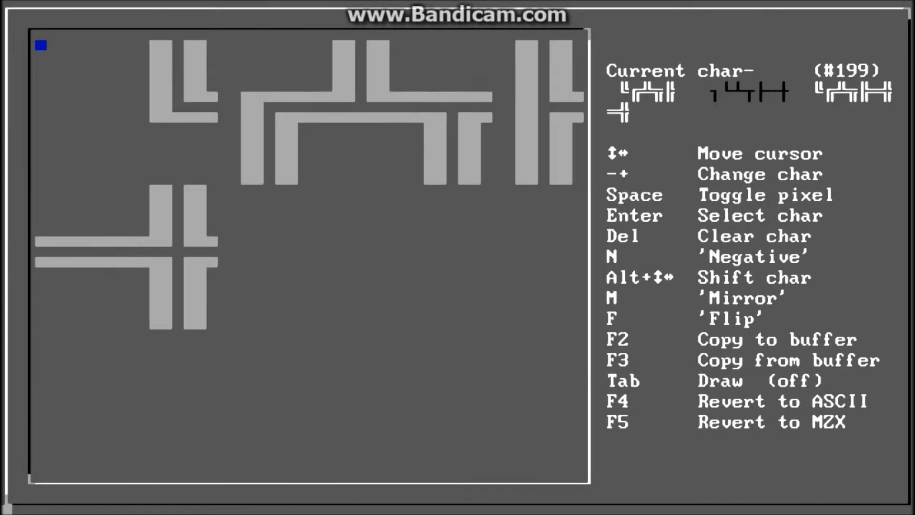
Navigate the character picker back to the bear character #002.
key(Return)
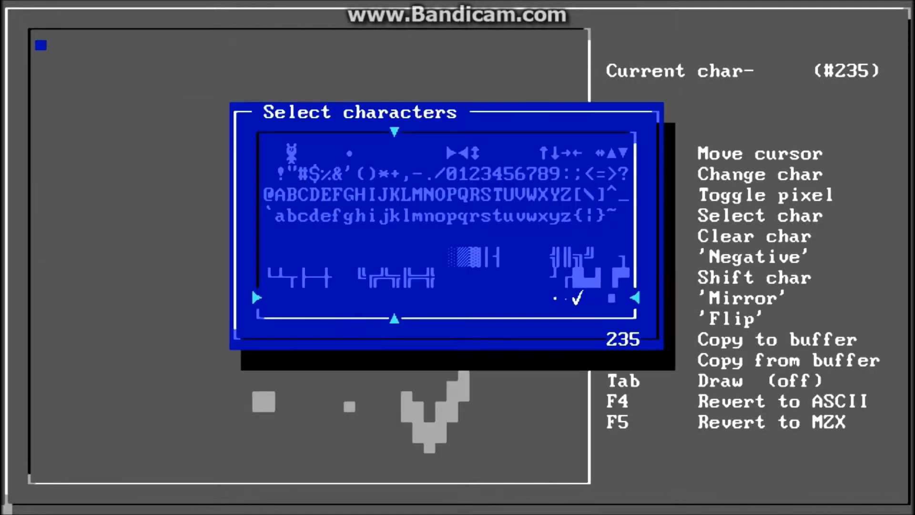
key(Up)
key(Up)
key(Up)
key(Up)
key(Up)
key(Left)
key(Left)
key(Left)
key(Left)
key(Left)
key(Left)
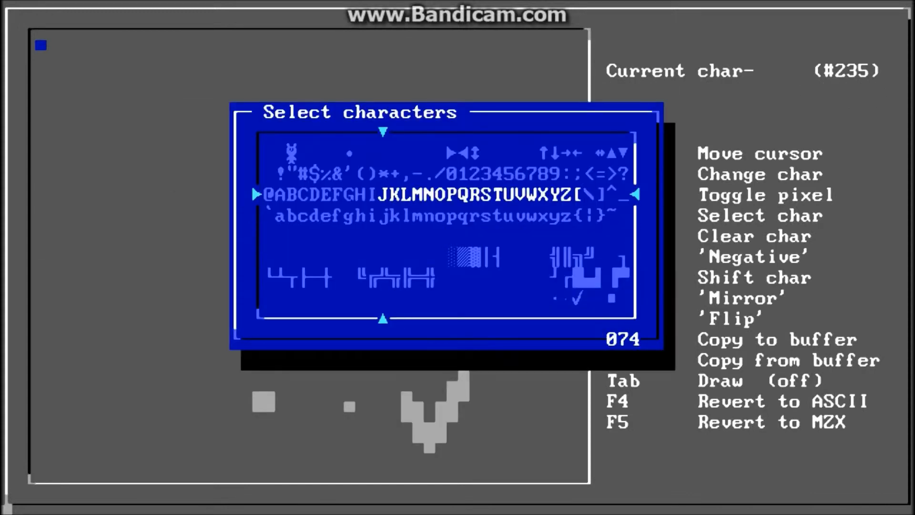
key(Down)
key(Down)
key(Down)
key(Down)
key(Left)
key(Up)
key(Left)
key(Left)
key(Up)
key(Up)
key(Up)
key(Up)
key(Down)
key(Down)
key(Up)
key(Up)
key(Right)
key(Right)
key(Right)
key(Right)
key(Right)
key(Down)
key(Left)
key(Left)
key(Left)
key(Left)
key(Left)
key(Left)
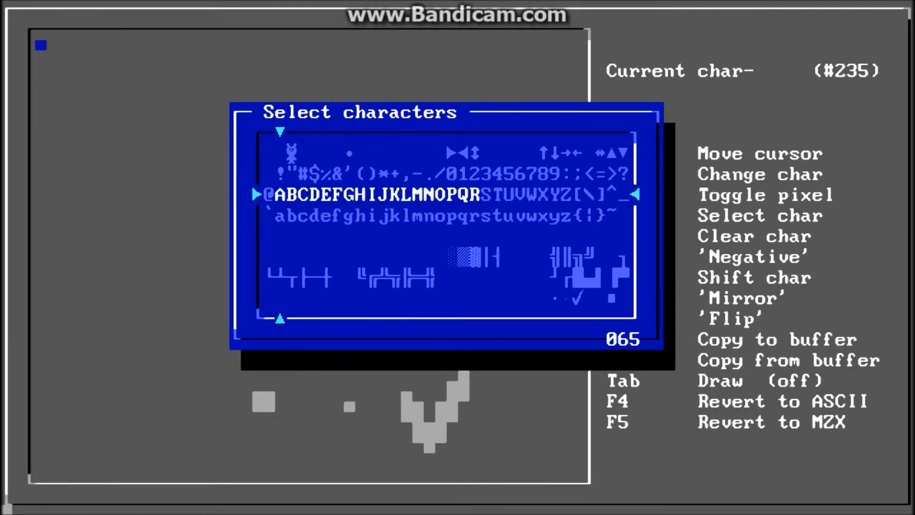
key(Left)
key(Up)
key(Right)
key(Up)
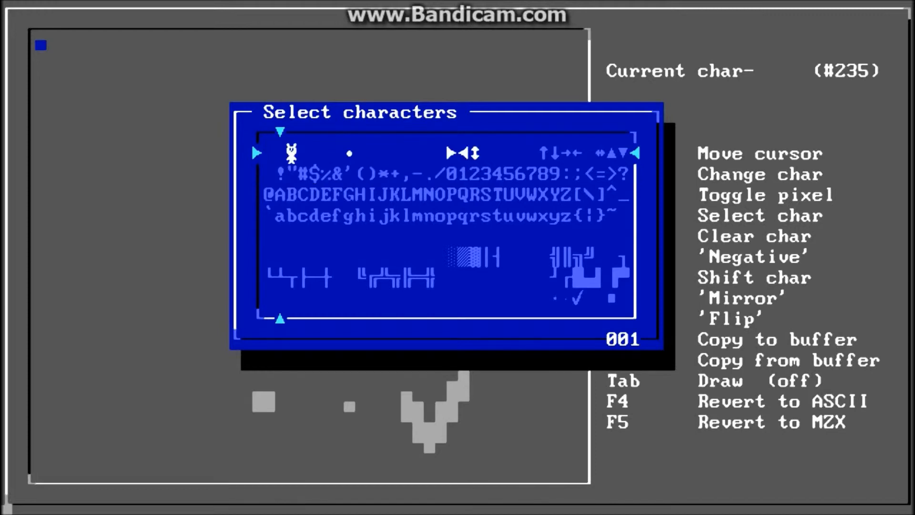
key(Right)
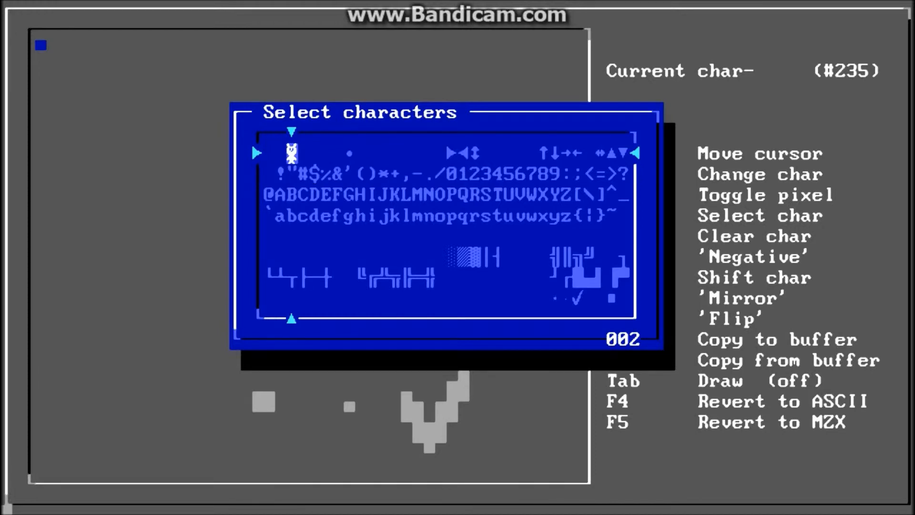
Select only the bear character, accept the 2×2 layout, then choose the 4×1 layout.
key(shift+Right)
key(shift+Right)
key(shift+Right)
key(shift+Left)
key(shift+Left)
key(shift+Left)
key(Return)
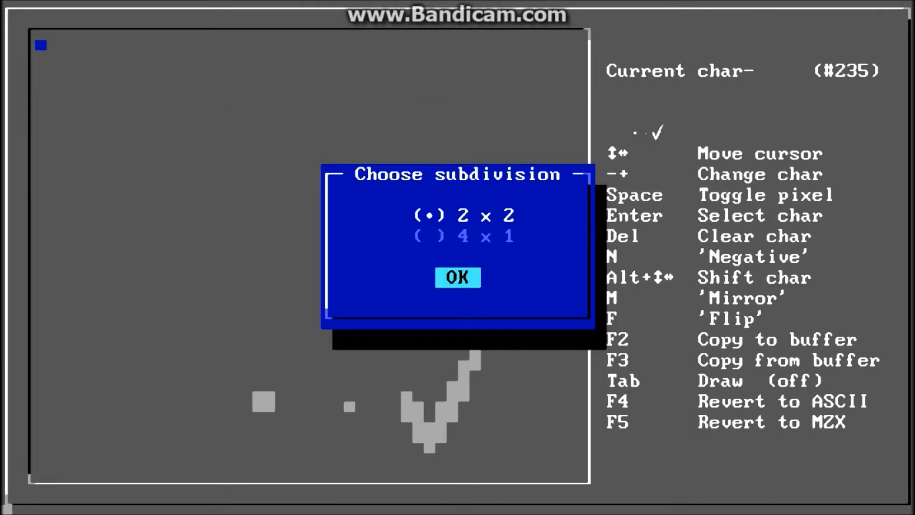
key(Return)
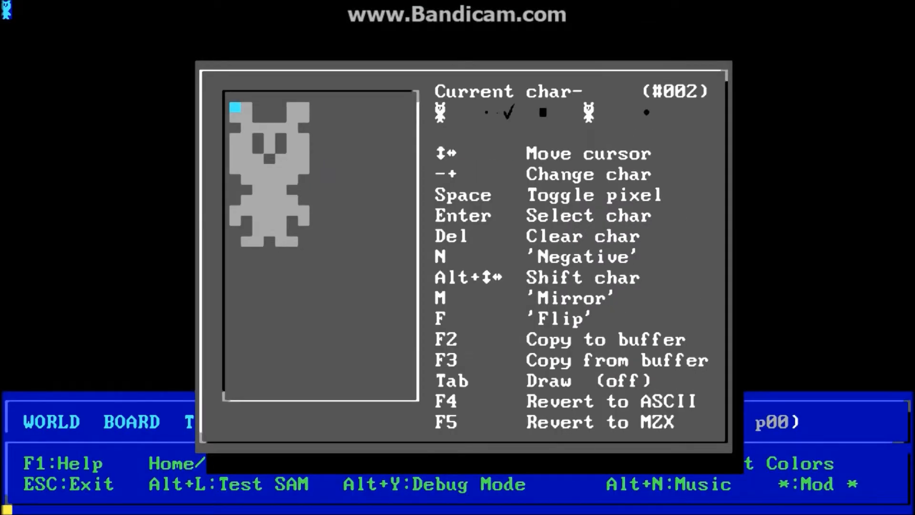
key(Return)
key(Return)
key(Down)
key(Tab)
key(Return)
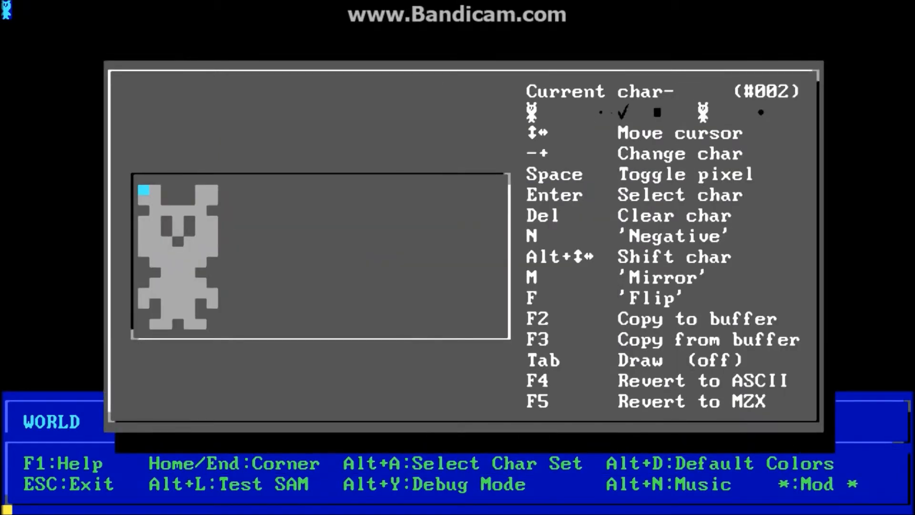
Reopen the character picker and move down toward the letter G.
key(Return)
key(Down)
key(Right)
key(Right)
key(Right)
key(Right)
key(Right)
key(Down)
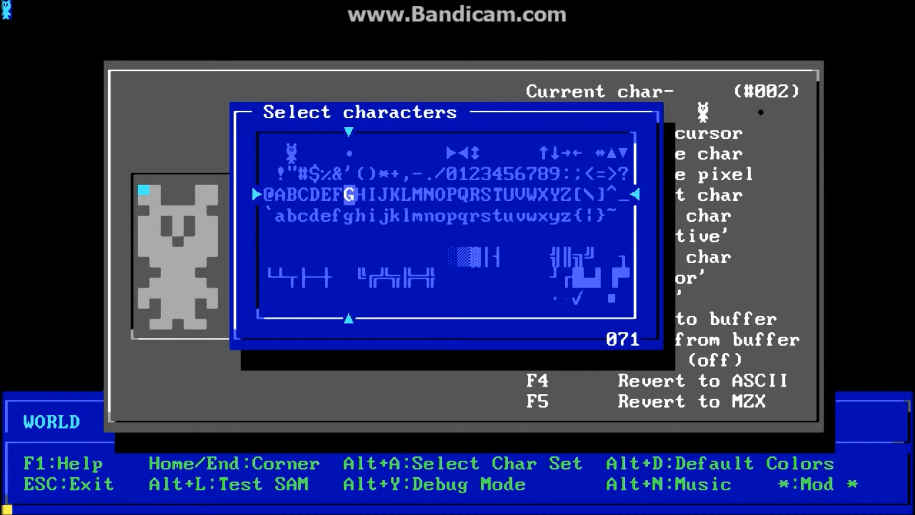
Select digits 1 through 6 as one block and try the 6×1 layout.
key(Right)
key(Right)
key(Right)
key(Right)
key(Right)
key(Right)
key(Right)
key(Right)
key(Up)
key(Right)
key(Right)
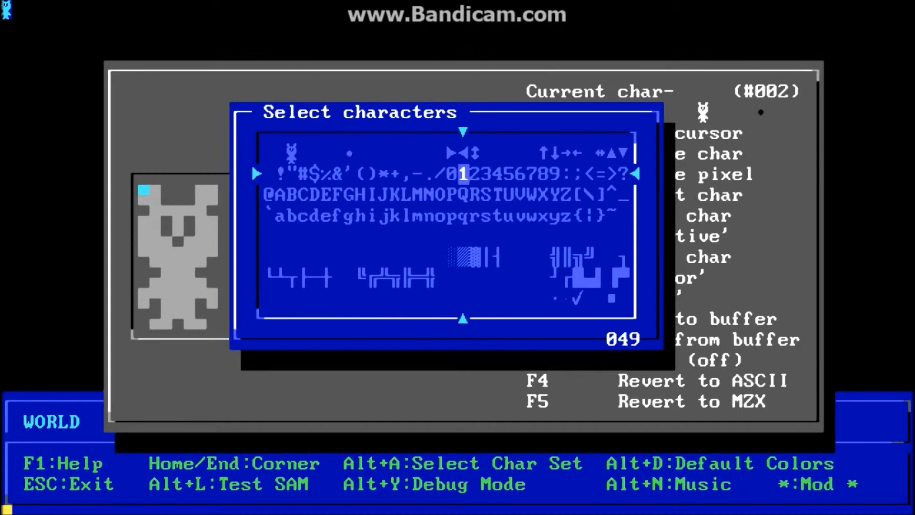
key(shift+Right)
key(shift+Right)
key(shift+Right)
key(shift+Right)
key(shift+Right)
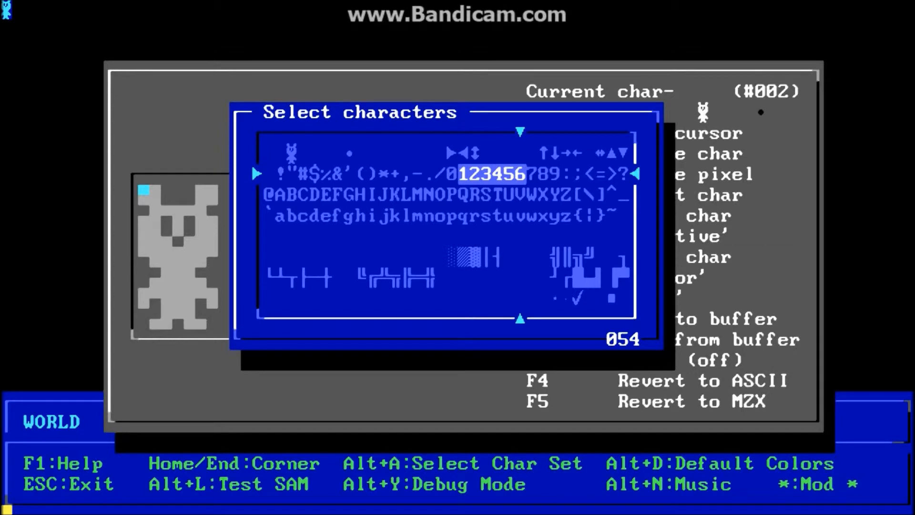
key(Return)
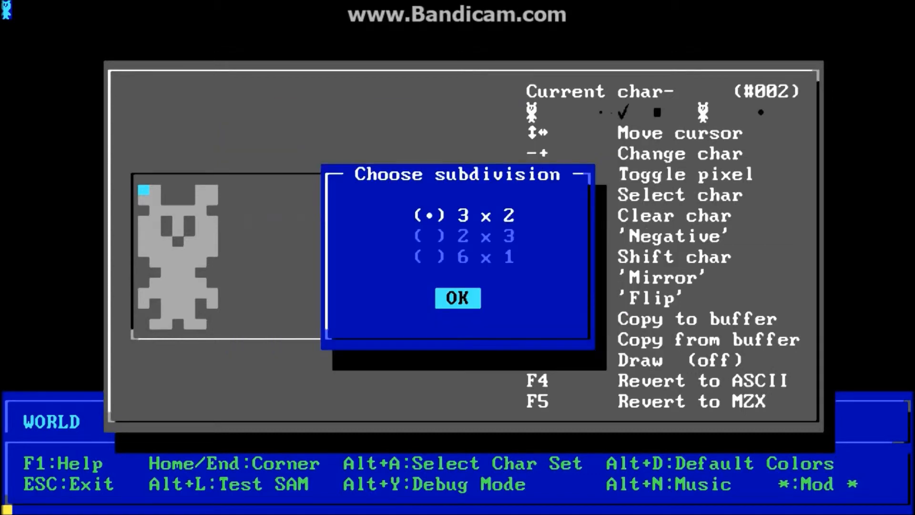
key(Down)
key(Down)
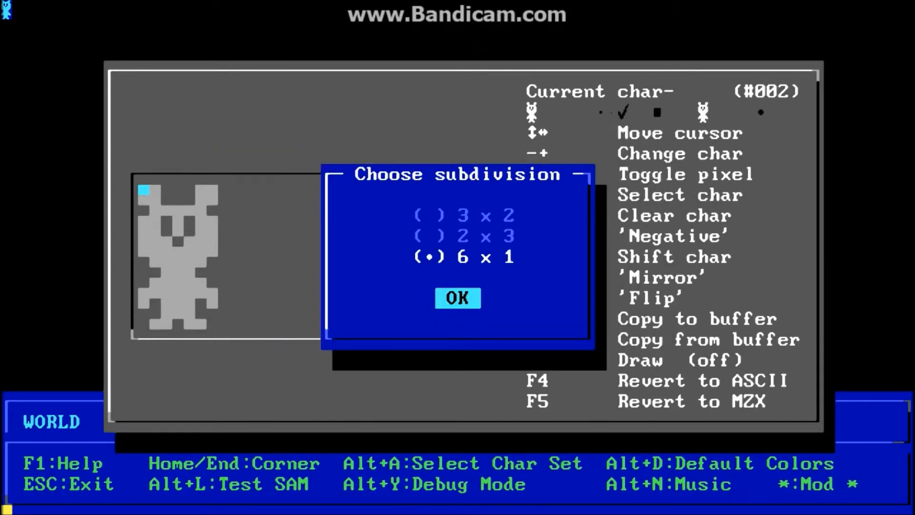
key(Tab)
key(Return)
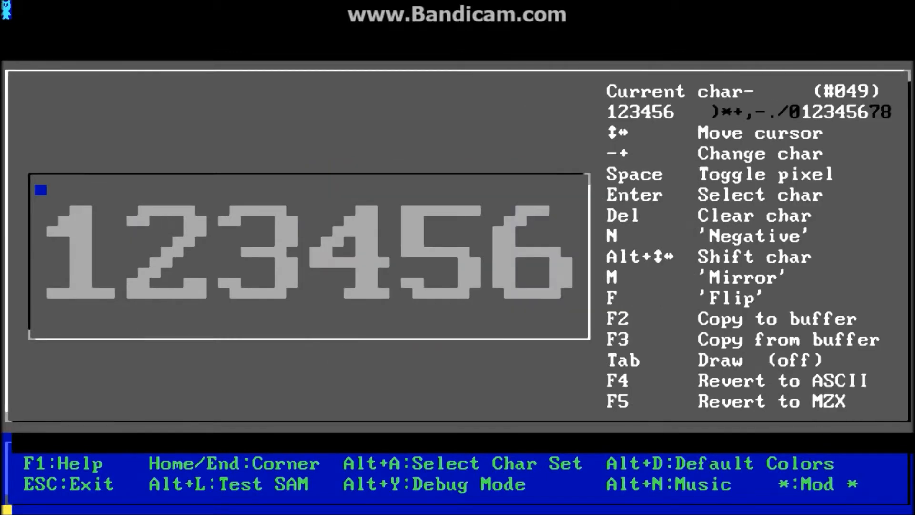
Keep the digit block and try the 2×3 layout.
key(Return)
key(Return)
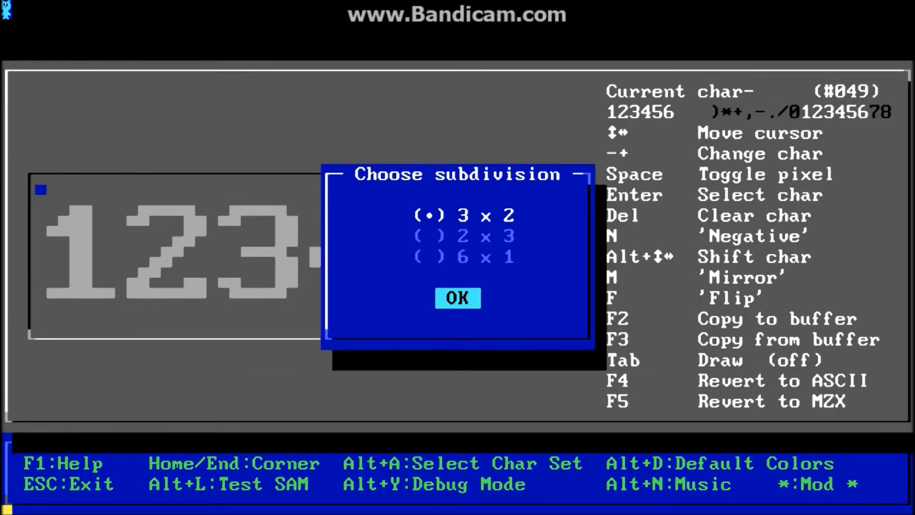
key(Return)
key(Return)
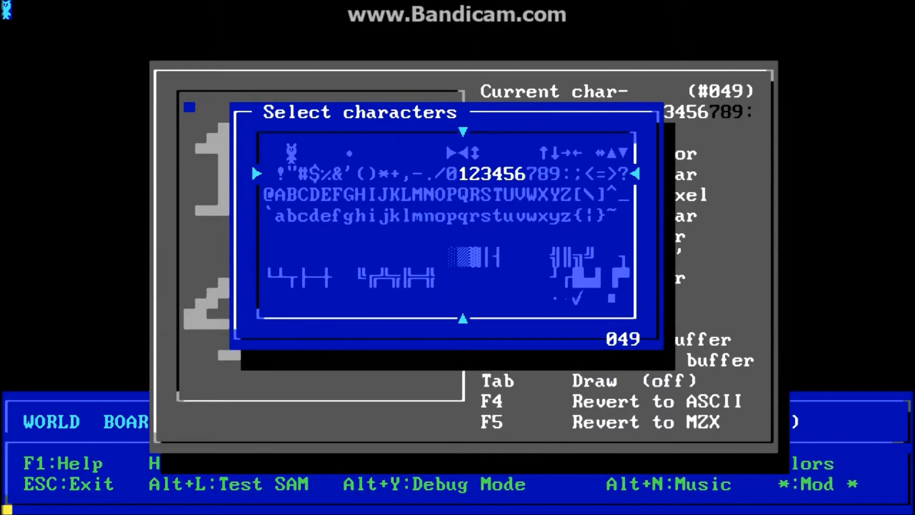
key(Return)
key(Down)
key(Return)
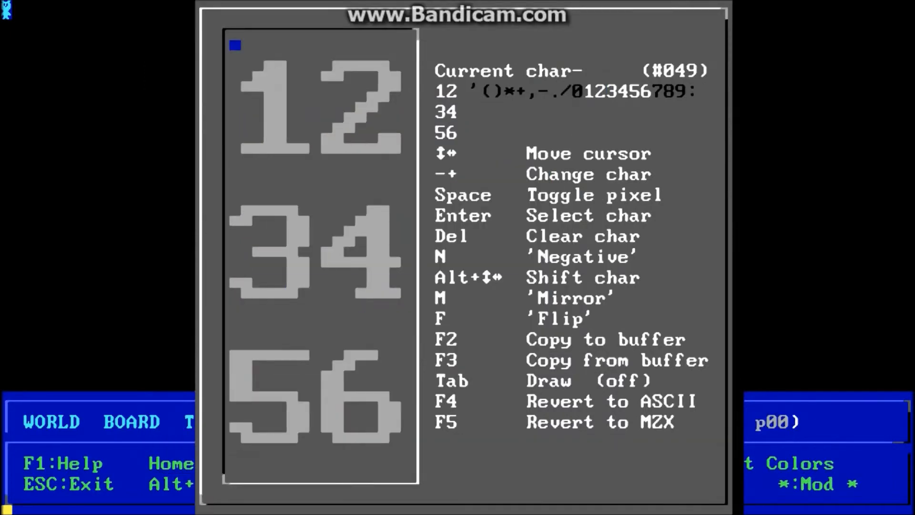
key(Return)
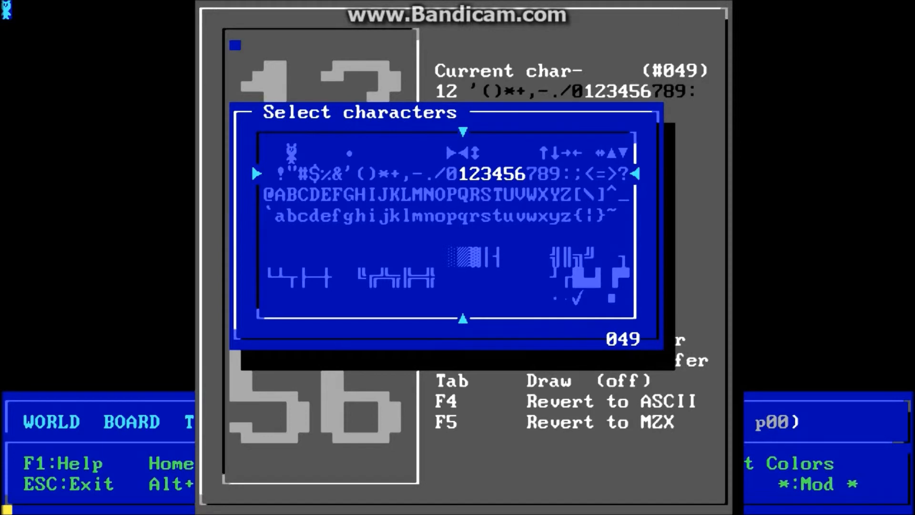
Reselect the digit block and settle on the 3×2 layout.
key(Return)
key(Down)
key(Tab)
key(Return)
key(Return)
key(Up)
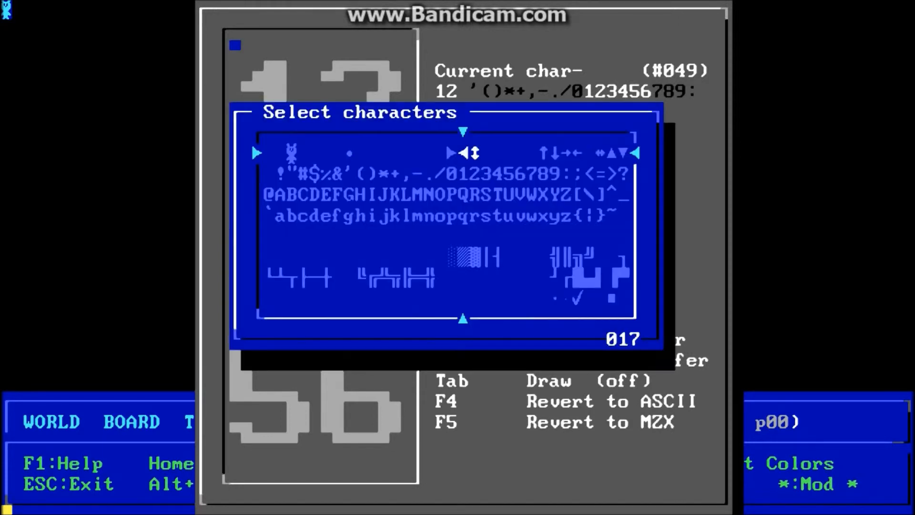
key(Return)
key(Tab)
key(Return)
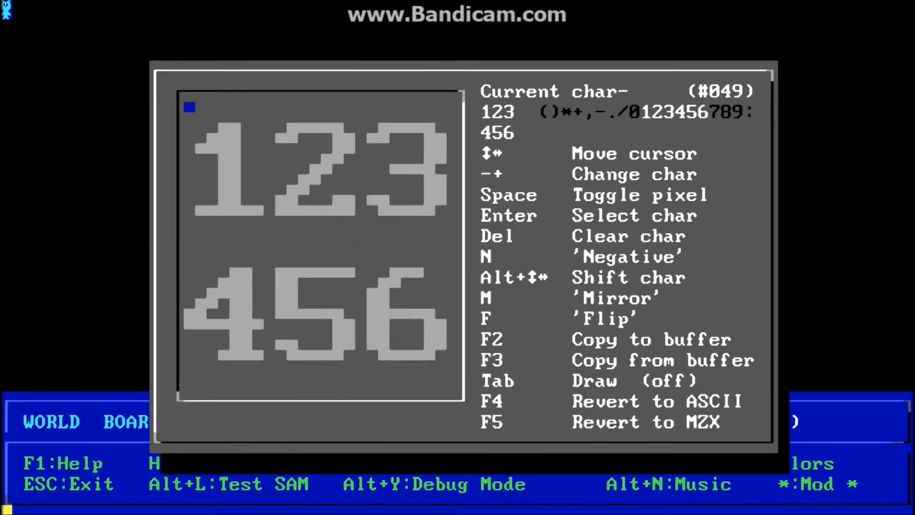
Blank digits 1–6 and draw one large standing bear across the 3×2 block.
key(Delete)
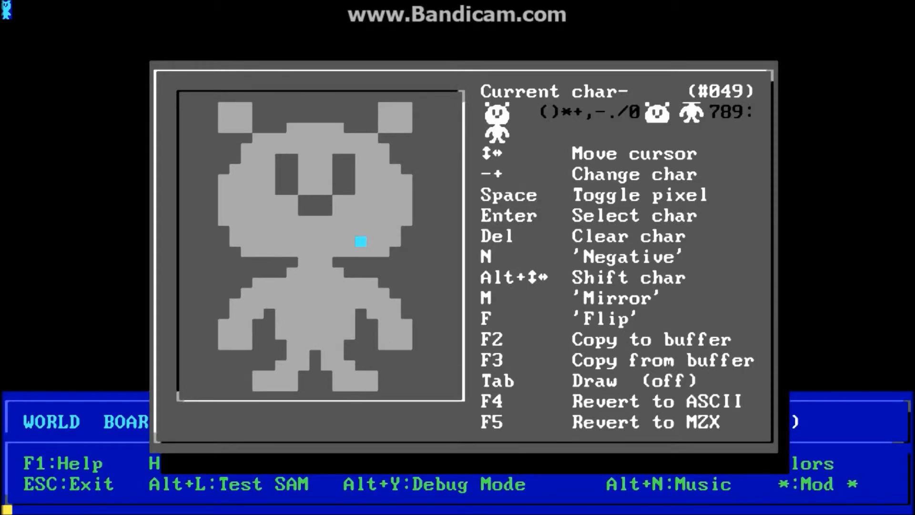
key(Return)
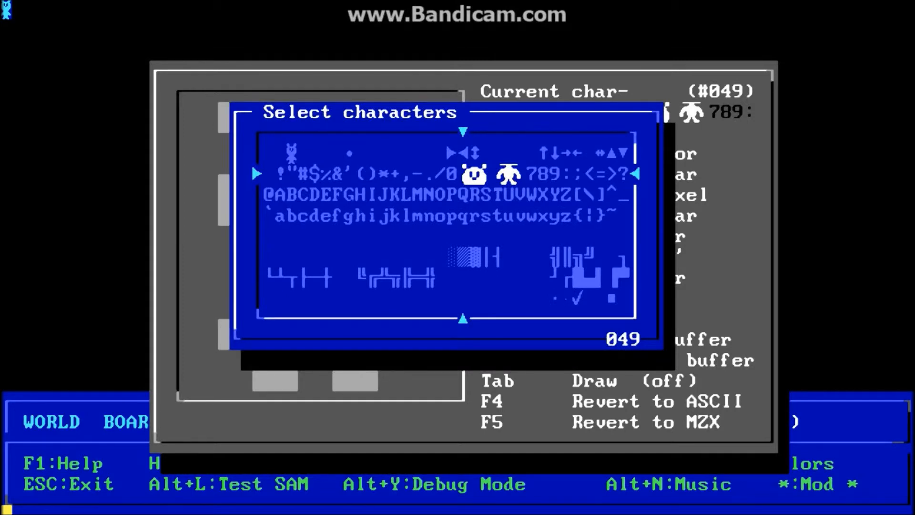
Reselect the bear's character block and confirm it in the 3 by 2 layout.
key(Right)
key(Right)
key(Left)
key(Left)
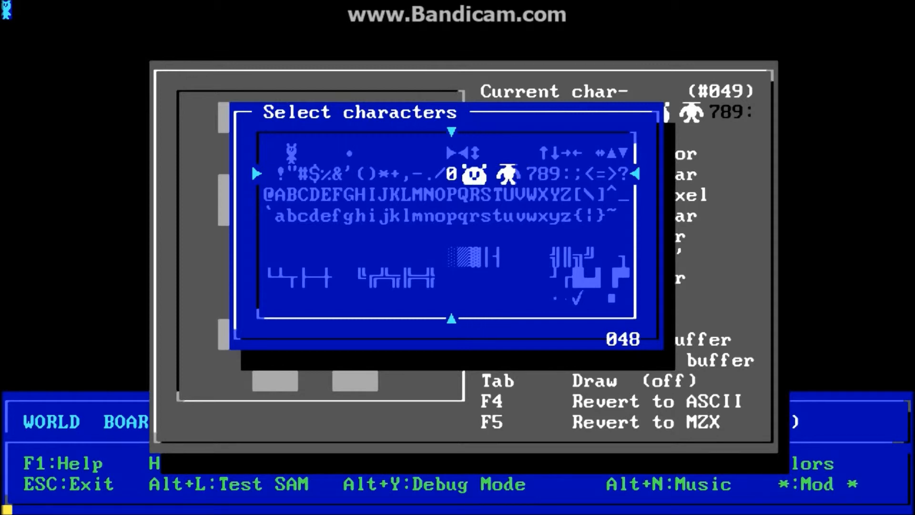
key(Return)
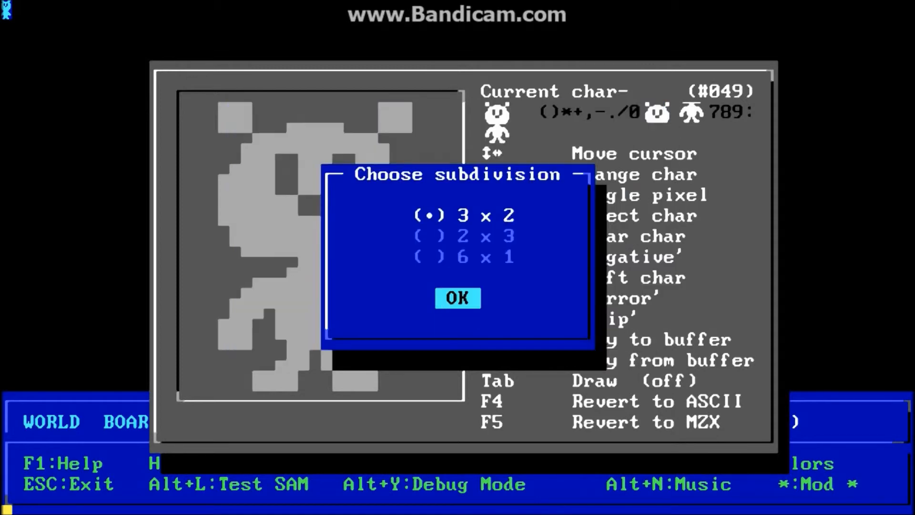
key(Down)
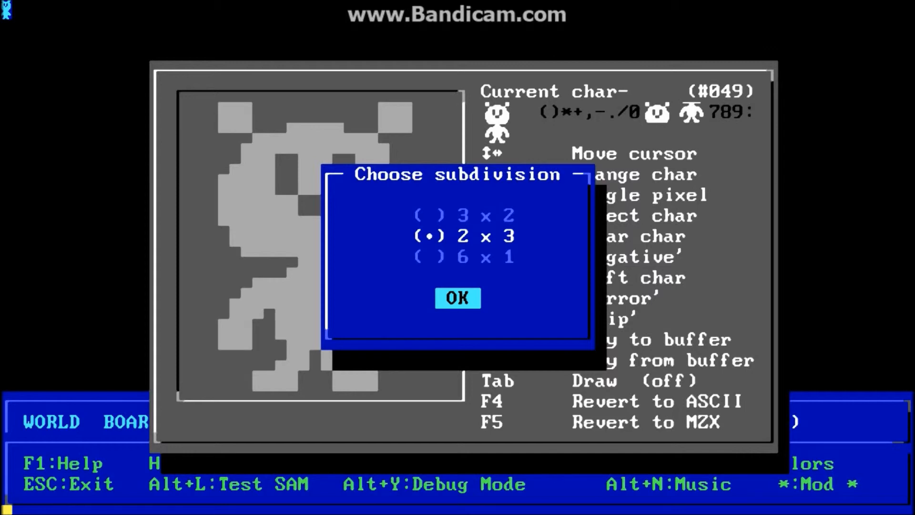
key(Up)
key(Tab)
key(Return)
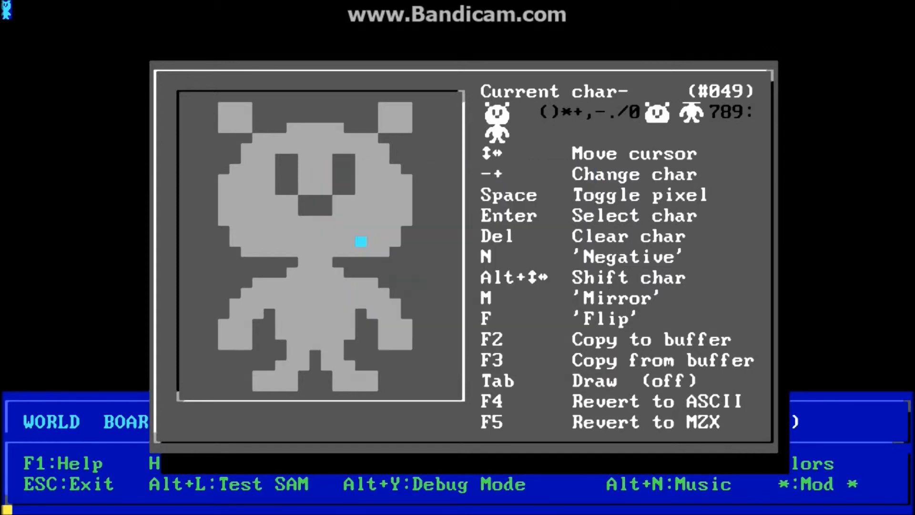
Try the bear's block in the 2 by 3 and 6 by 1 layouts.
key(Return)
key(Return)
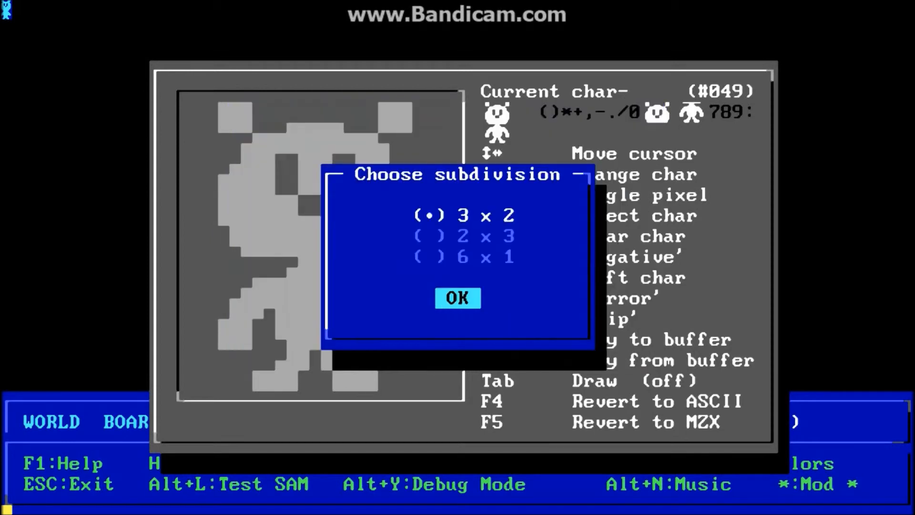
key(Down)
key(Tab)
key(Return)
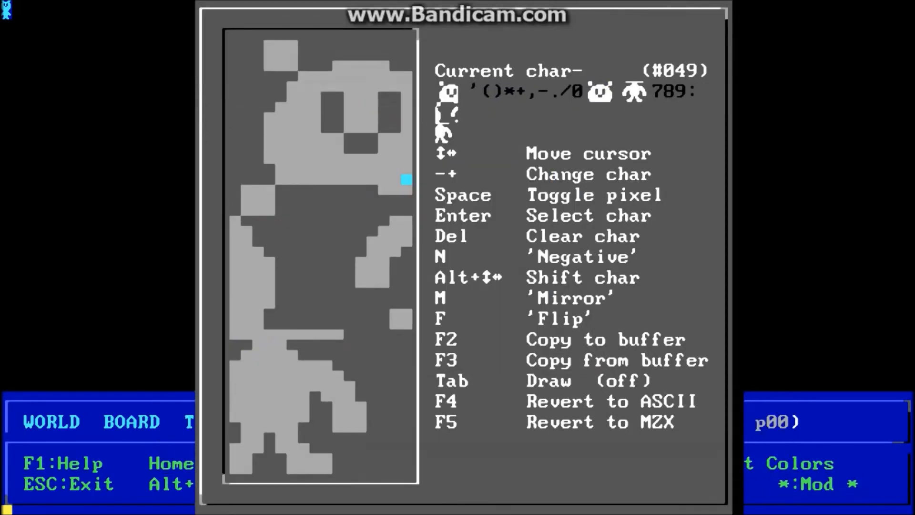
key(Return)
key(Return)
key(Down)
key(Tab)
key(shift+Tab)
key(Down)
key(Tab)
key(Return)
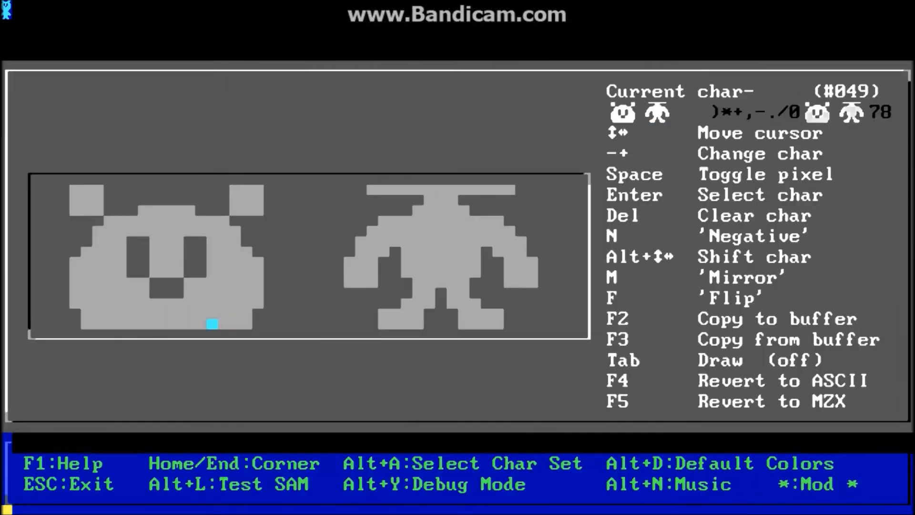
key(Return)
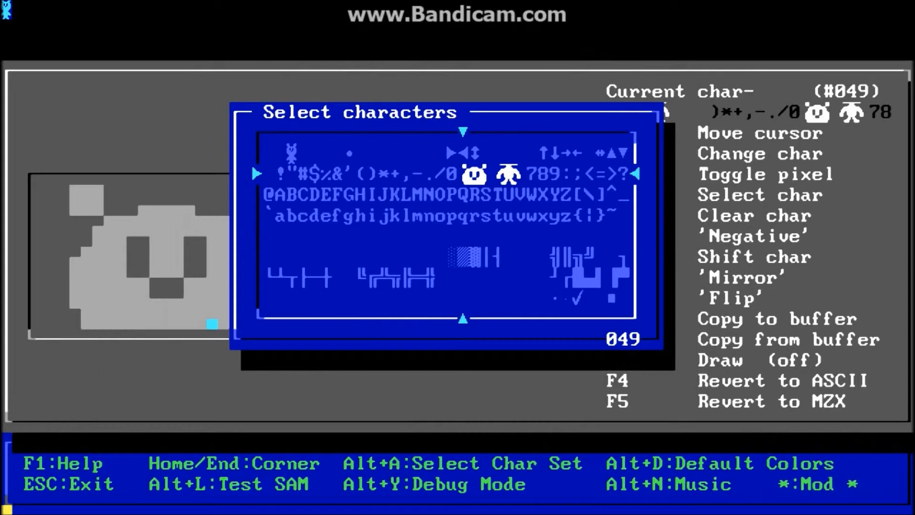
key(Return)
key(Return)
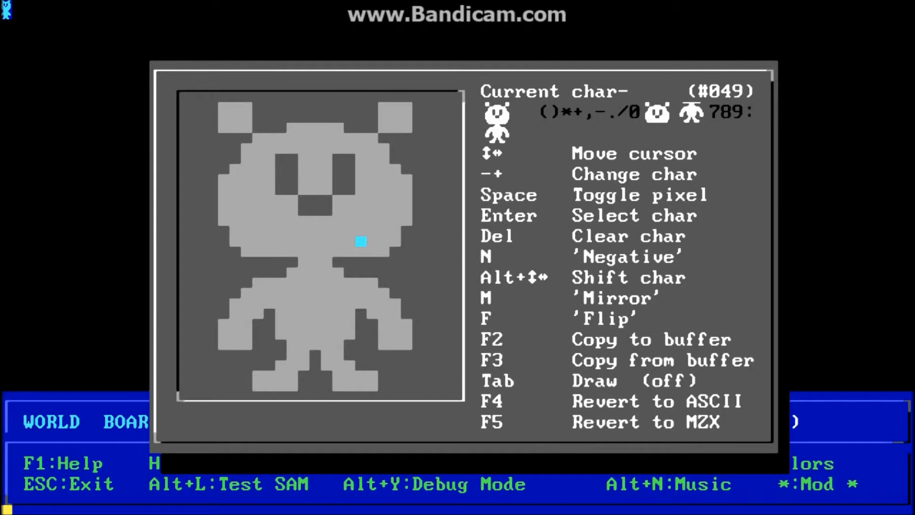
Select the 3 by 2 block starting at character 003 and paste the bear into it.
key(Return)
key(Up)
key(Left)
key(Left)
key(Left)
key(Left)
key(Left)
key(Left)
key(Left)
key(Left)
key(Left)
key(Left)
key(Left)
key(Left)
key(Left)
key(Left)
key(Left)
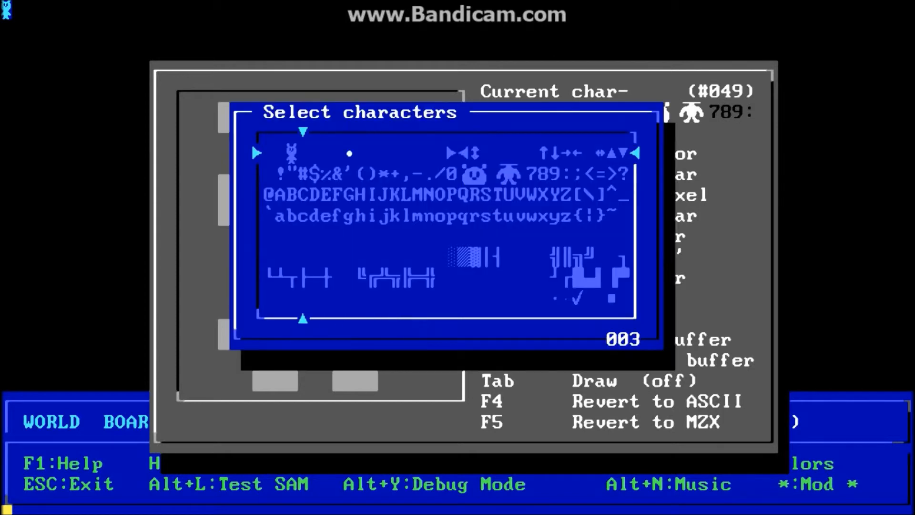
key(Return)
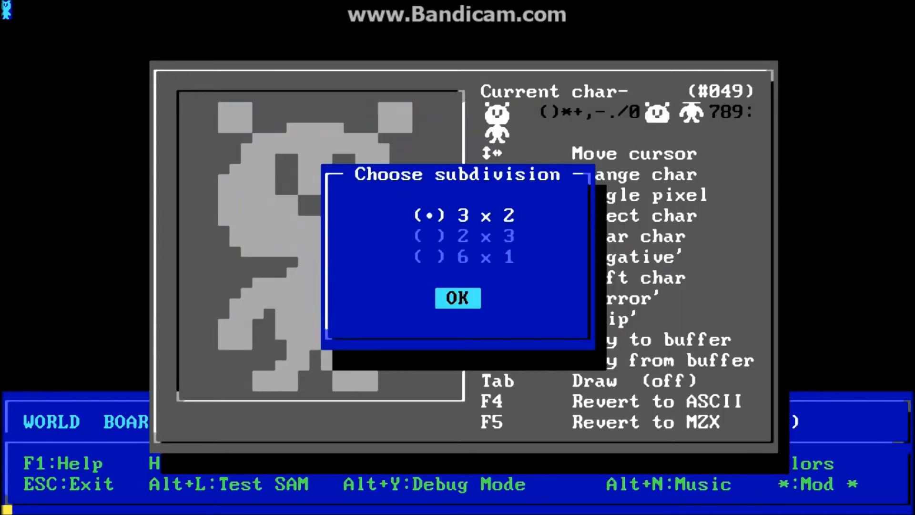
key(Return)
key(F3)
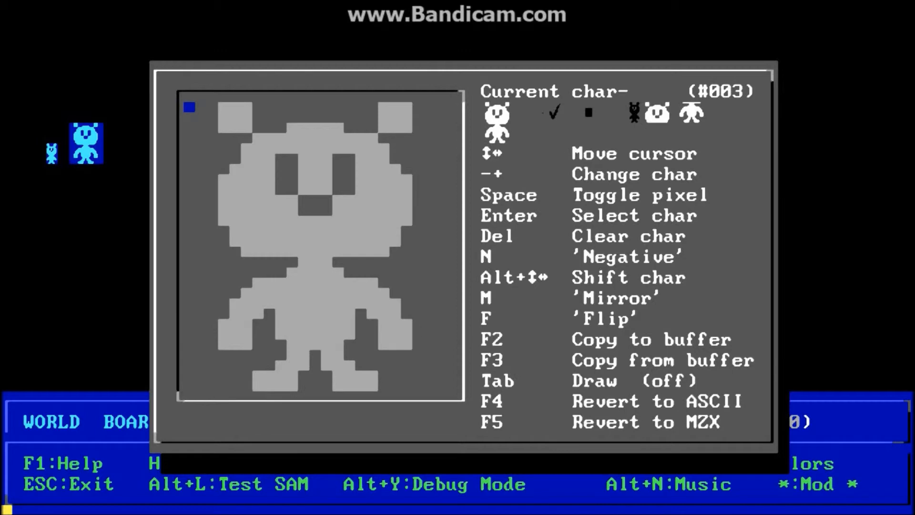
Shift the pasted bear horizontally and vertically until it sits centred as in the original.
key(alt+Right)
key(alt+Right)
key(alt+Right)
key(alt+Right)
key(alt+Right)
key(alt+Right)
key(alt+Right)
key(alt+Right)
key(alt+Right)
key(alt+Right)
key(alt+Right)
key(alt+Right)
key(alt+Right)
key(alt+Right)
key(alt+Right)
key(alt+Right)
key(alt+Right)
key(alt+Right)
key(alt+Right)
key(alt+Right)
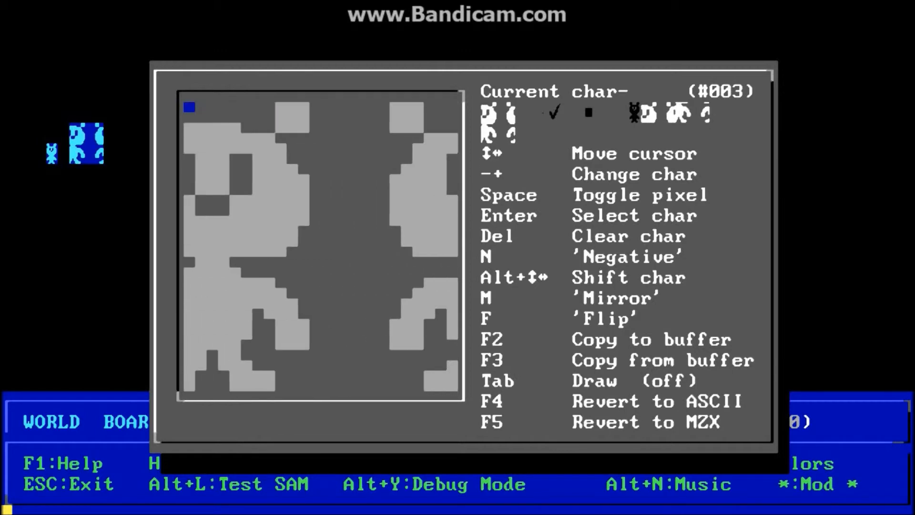
key(alt+Right)
key(alt+Right)
key(alt+Right)
key(alt+Right)
key(alt+Right)
key(alt+Right)
key(alt+Right)
key(alt+Right)
key(alt+Right)
key(alt+Right)
key(alt+Right)
key(alt+Right)
key(alt+Right)
key(alt+Right)
key(alt+Right)
key(alt+Right)
key(alt+Right)
key(alt+Right)
key(alt+Right)
key(alt+Right)
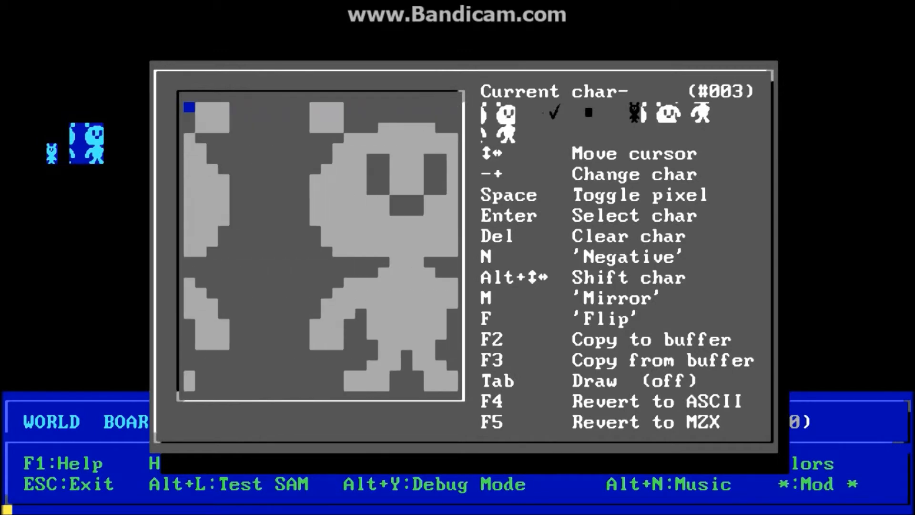
key(alt+Left)
key(alt+Left)
key(alt+Left)
key(alt+Left)
key(alt+Left)
key(alt+Left)
key(alt+Left)
key(alt+Left)
key(alt+Left)
key(alt+Up)
key(alt+Up)
key(alt+Up)
key(alt+Up)
key(alt+Up)
key(alt+Up)
key(alt+Up)
key(alt+Up)
key(alt+Up)
key(alt+Up)
key(alt+Up)
key(alt+Up)
key(alt+Up)
key(alt+Up)
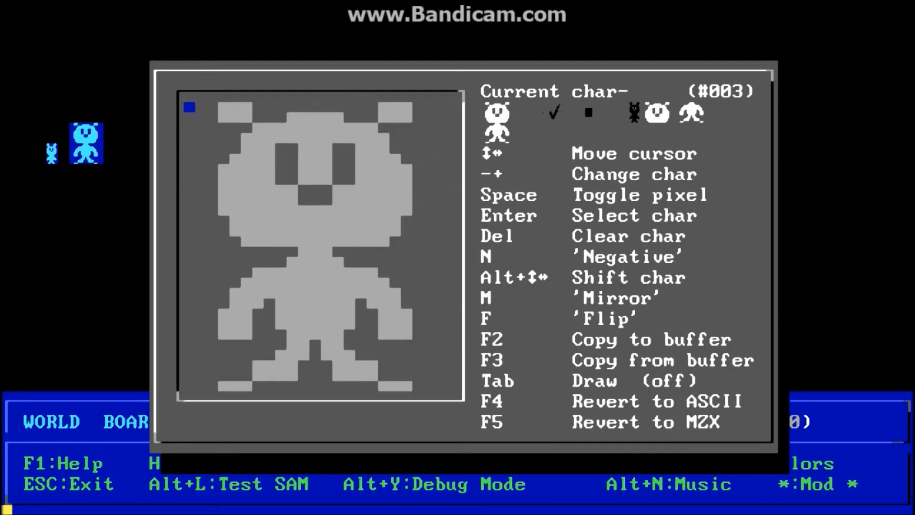
key(alt+Down)
key(alt+Down)
key(alt+Down)
key(alt+Down)
key(alt+Down)
key(alt+Down)
key(alt+Down)
key(alt+Down)
key(alt+Down)
key(alt+Down)
key(alt+Down)
key(alt+Down)
key(alt+Down)
key(alt+Down)
key(alt+Down)
key(alt+Down)
key(alt+Down)
key(alt+Down)
key(alt+Down)
key(alt+Down)
key(alt+Down)
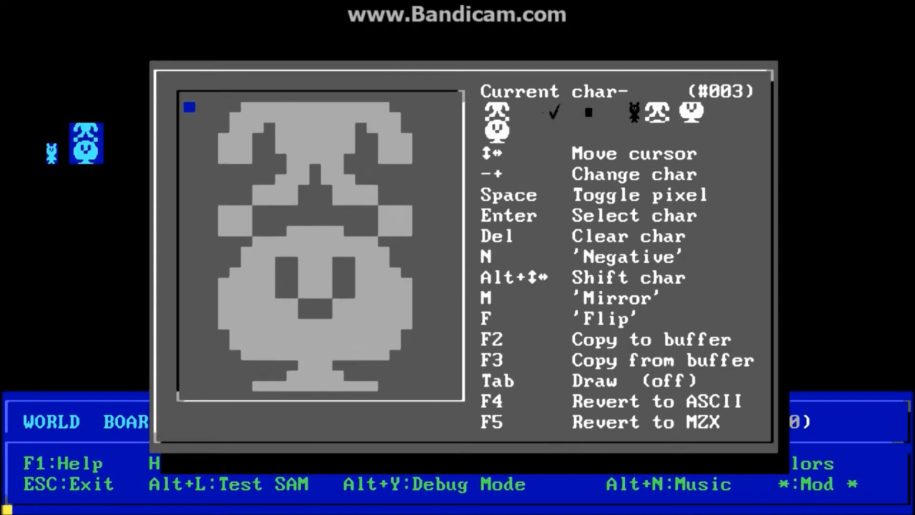
key(alt+Up)
key(alt+Up)
key(alt+Up)
key(alt+Up)
key(alt+Up)
key(alt+Up)
key(alt+Up)
key(alt+Up)
key(alt+Up)
key(alt+Up)
key(alt+Up)
key(alt+Up)
key(alt+Up)
key(alt+Up)
key(alt+Up)
key(alt+Up)
key(alt+Up)
key(alt+Up)
key(Down)
key(alt+Down)
key(Left)
key(Left)
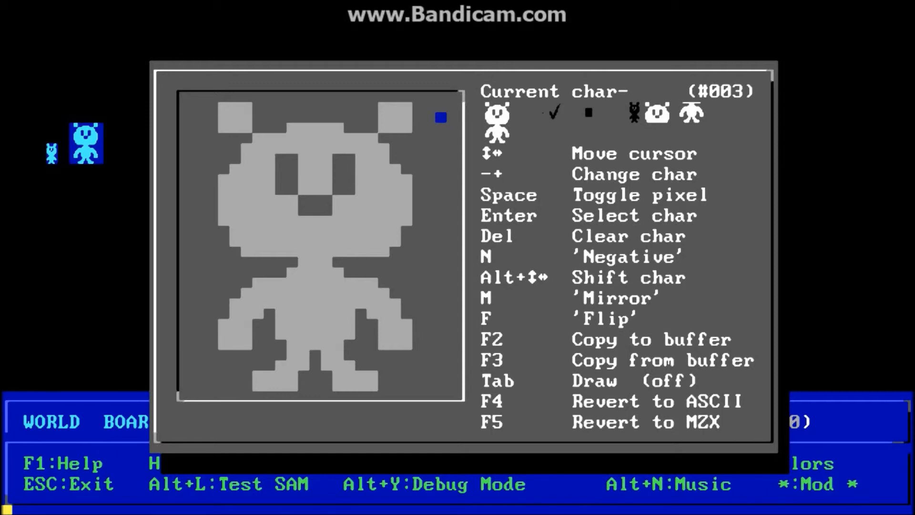
key(Up)
key(Right)
key(Right)
Export the characters from offset 3 to a character set file named bear.
key(alt+x)
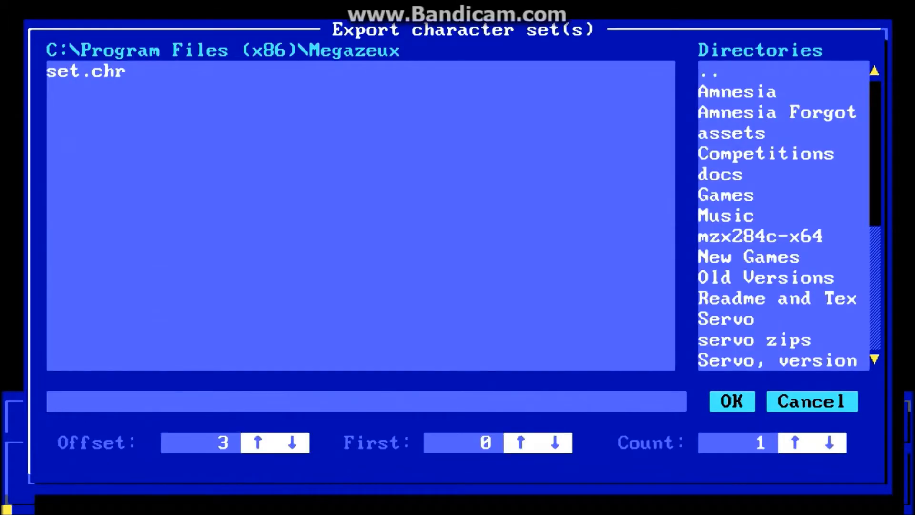
text(bear)
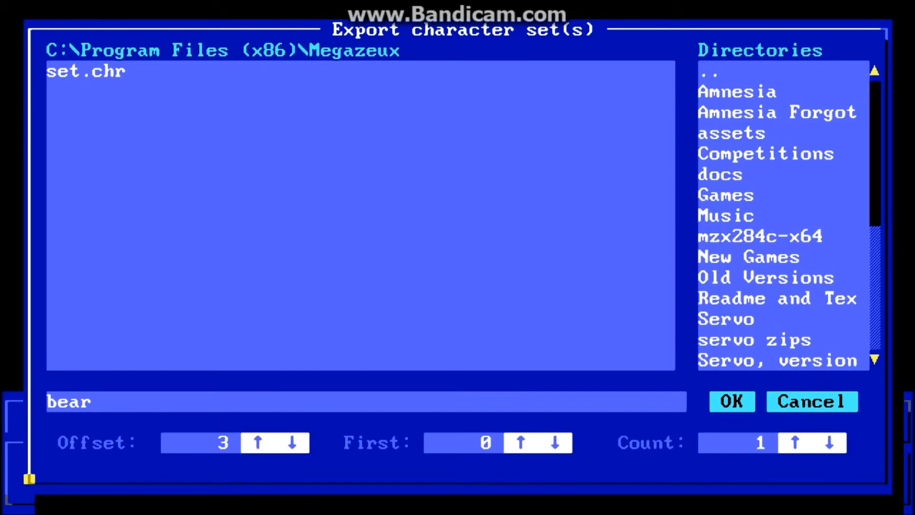
key(Return)
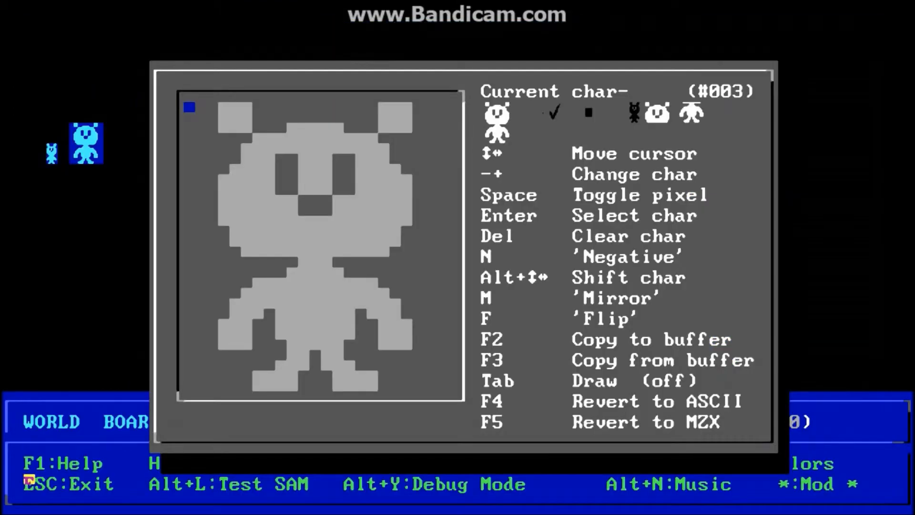
Select character 163 in the character editor with the 3 x 2 subdivision.
key(Return)
key(Down)
key(Down)
key(Down)
key(Down)
key(Down)
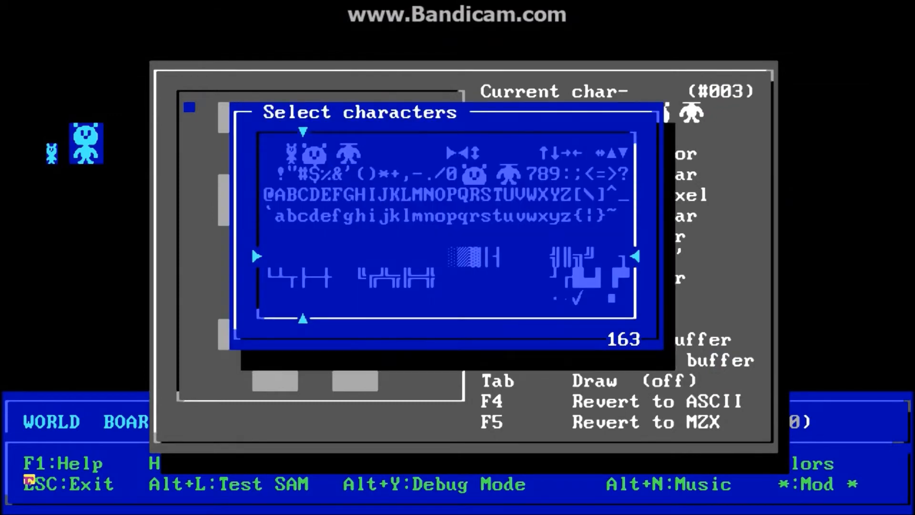
key(Return)
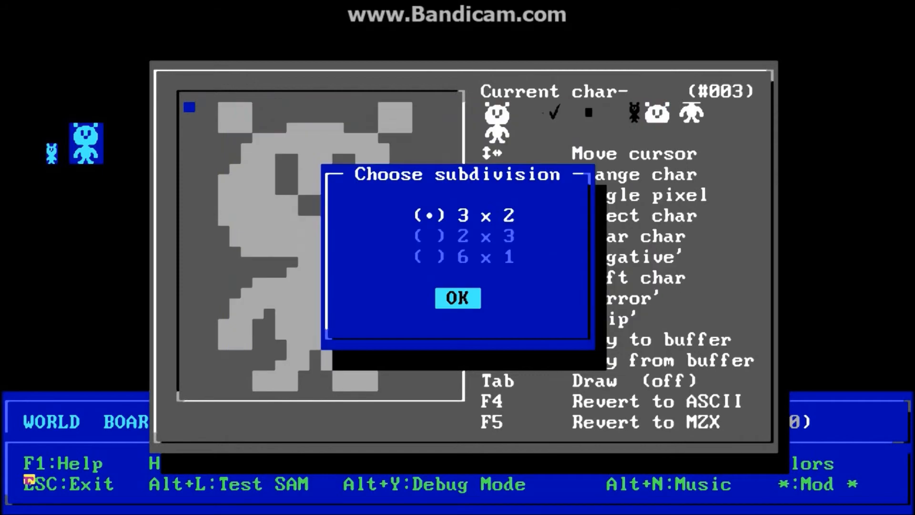
key(Tab)
key(Return)
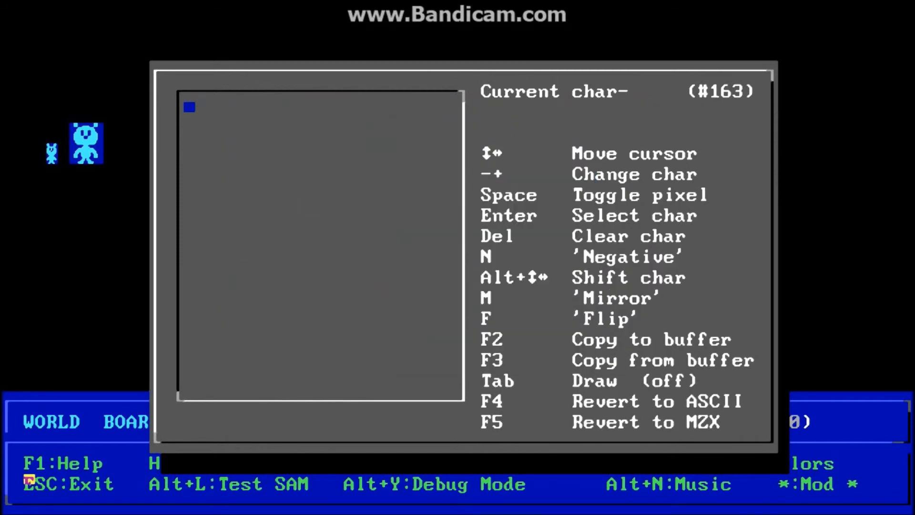
Import bear.chr at offset 163, check the bear in the picker, and exit to the board.
key(alt+i)
key(shift+Tab)
key(shift+Tab)
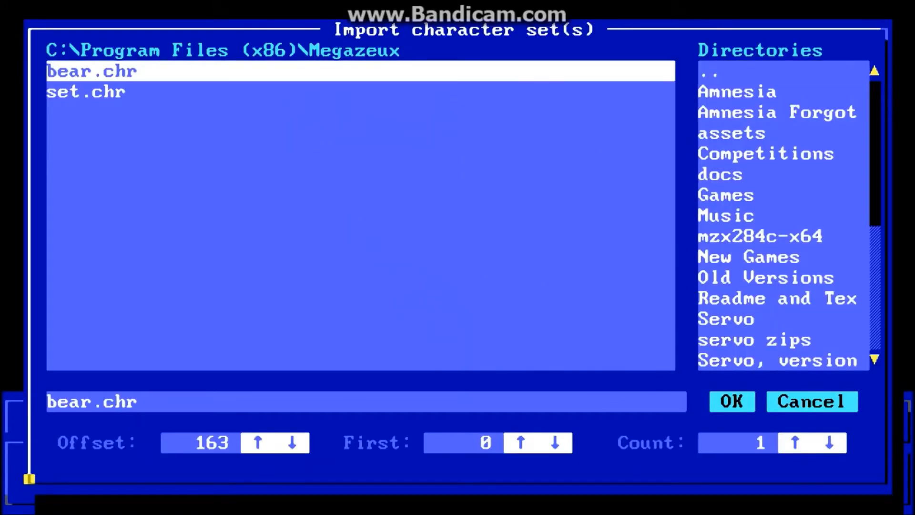
key(Return)
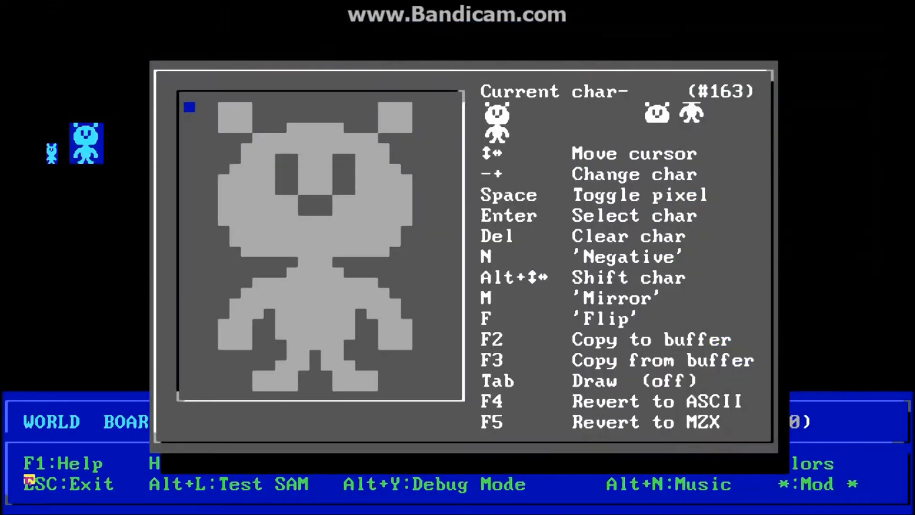
key(Return)
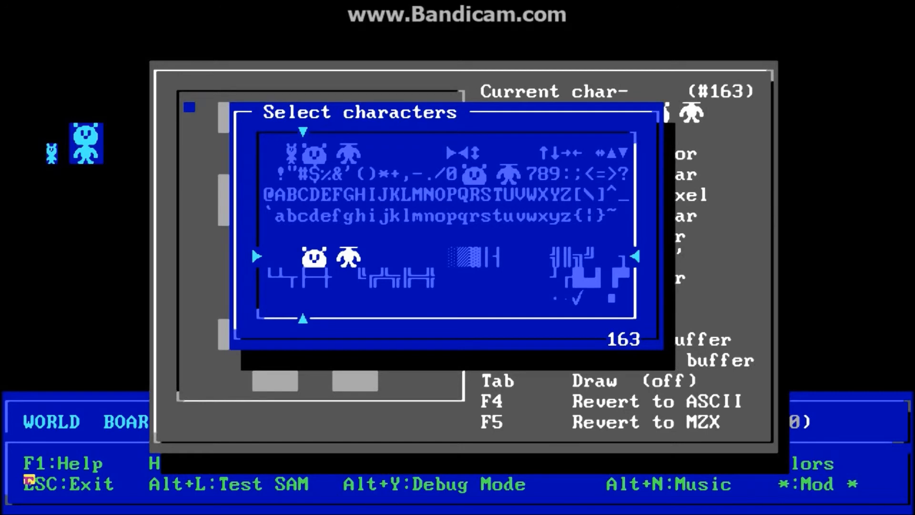
key(Escape)
key(Escape)
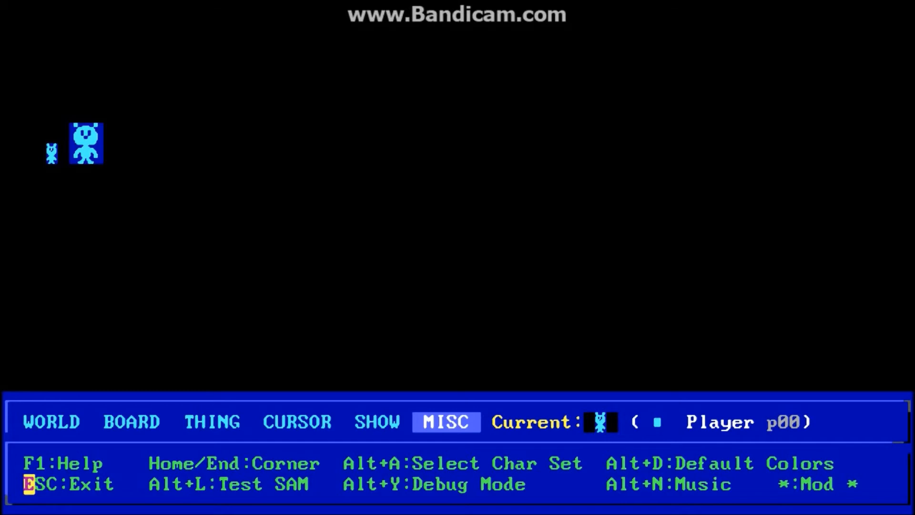
key(alt+c)
key(Return)
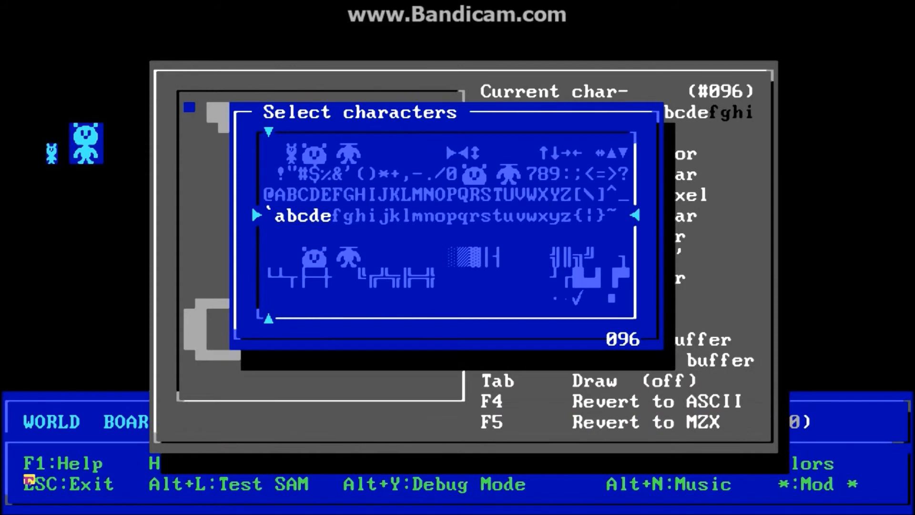
key(shift+Left)
key(shift+Left)
key(shift+Left)
key(shift+Left)
key(shift+Left)
key(Right)
key(Right)
key(Right)
key(Right)
key(Right)
key(Right)
key(Right)
key(Right)
key(Up)
key(Up)
key(Left)
key(Left)
key(Left)
key(Left)
key(Left)
key(Left)
key(Left)
key(Left)
key(Down)
key(Down)
key(Up)
key(Right)
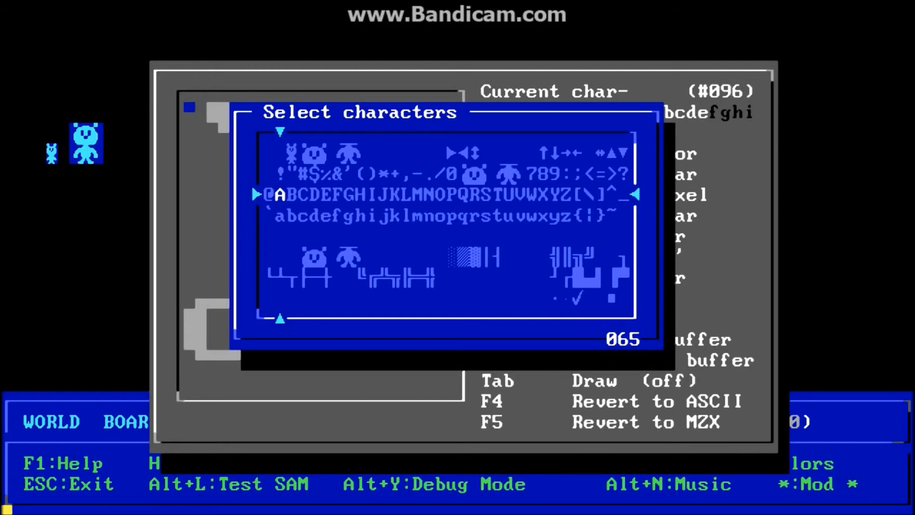
key(Right)
key(Right)
key(Right)
key(Right)
key(Right)
key(Right)
key(Right)
key(Right)
key(Right)
key(Right)
key(Right)
key(Right)
key(Right)
key(Right)
key(Right)
key(Right)
key(Right)
key(Right)
key(Right)
key(Right)
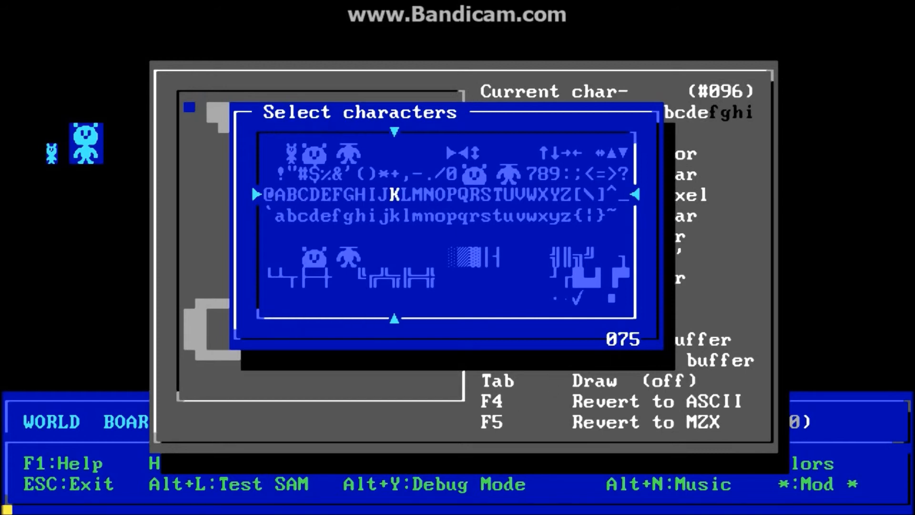
key(Right)
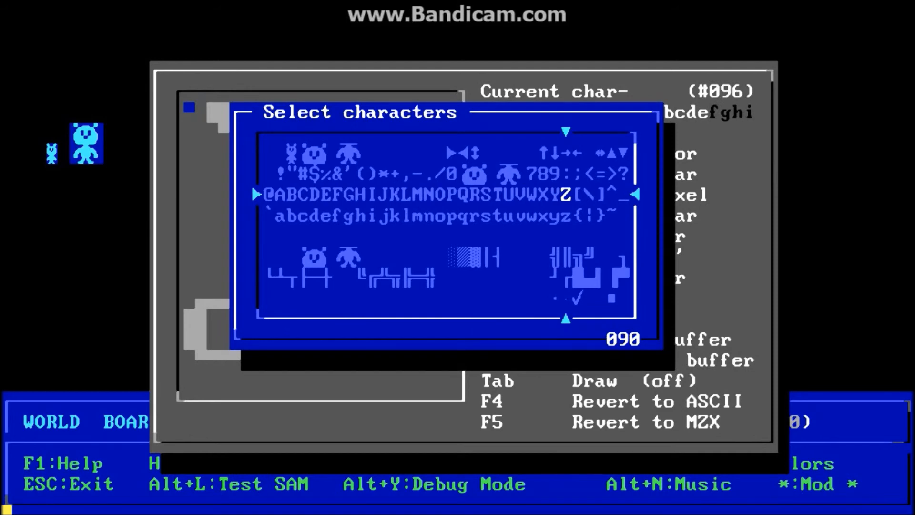
key(Return)
key(Return)
key(Escape)
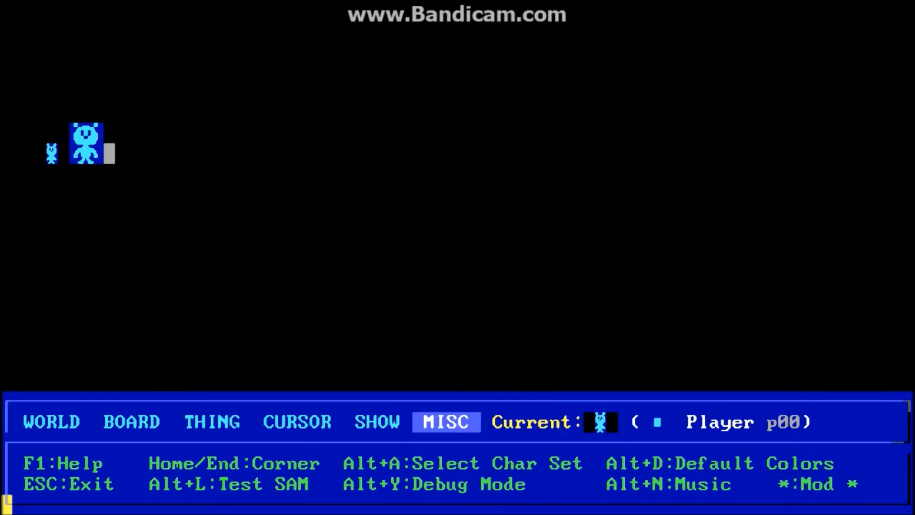
Export a CHR character set named abc with offset 65 and size 26.
key(alt+x)
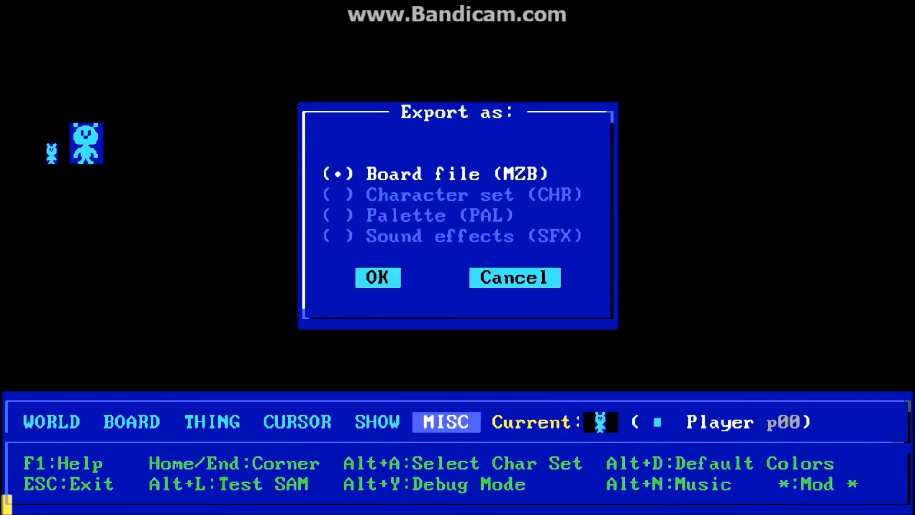
key(Down)
key(Tab)
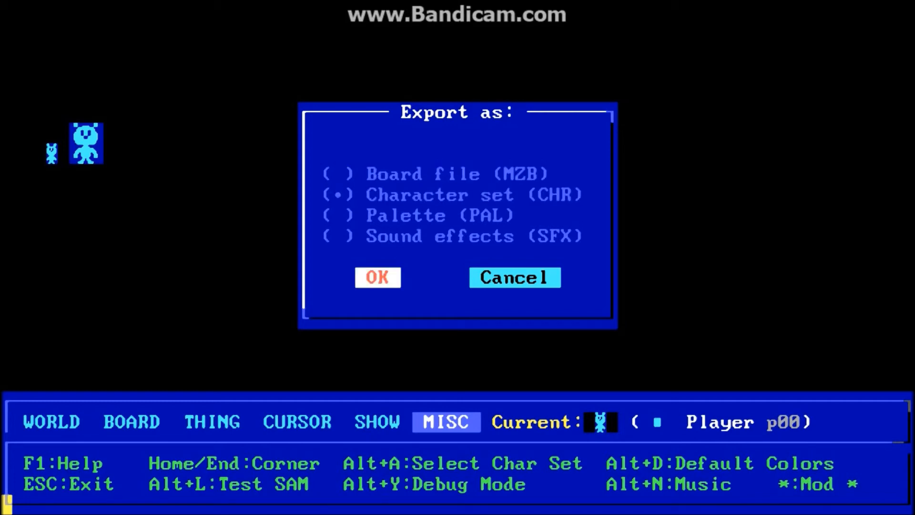
key(Return)
text(abc)
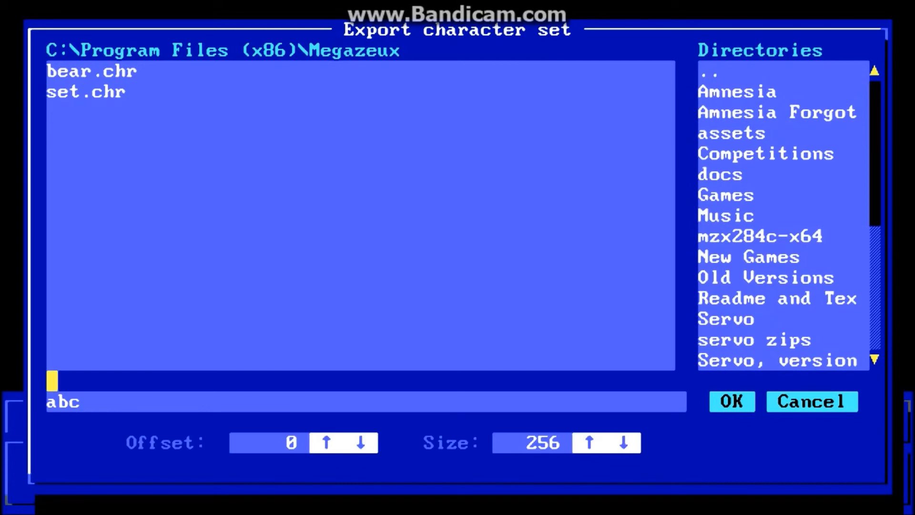
click(326, 442)
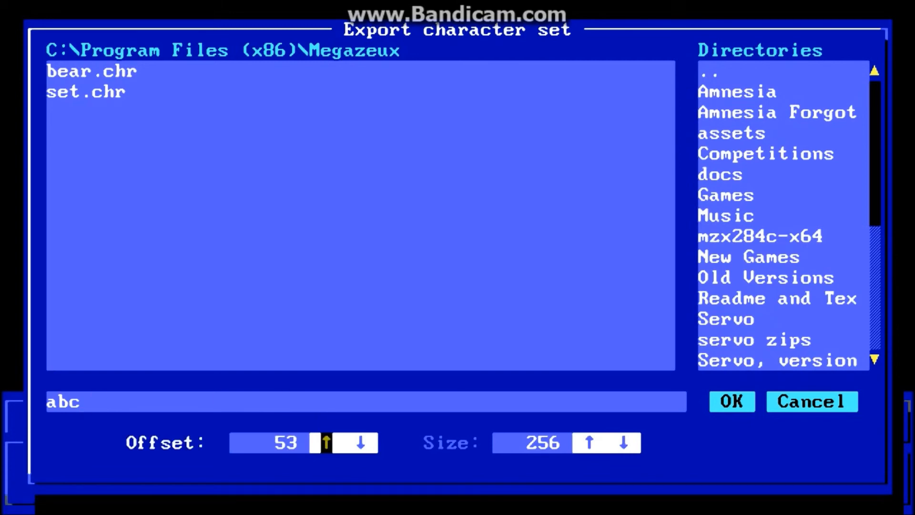
click(361, 442)
click(361, 442)
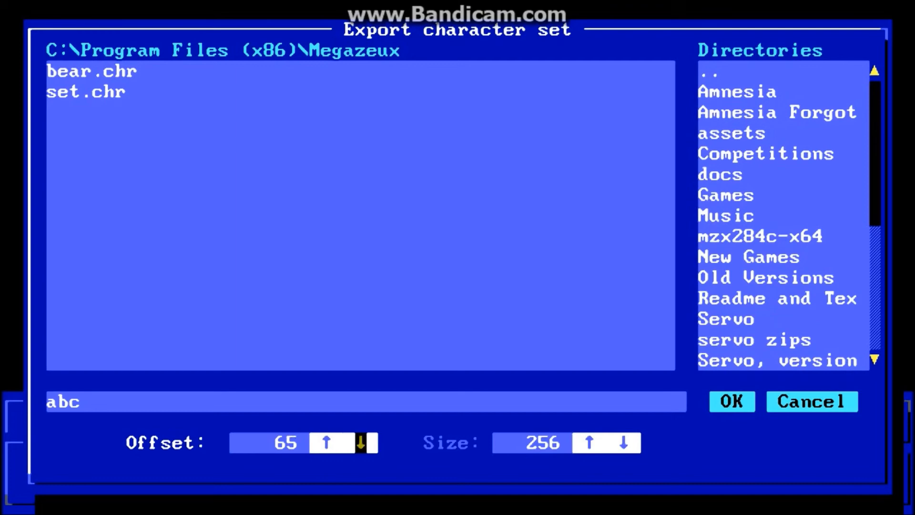
click(623, 442)
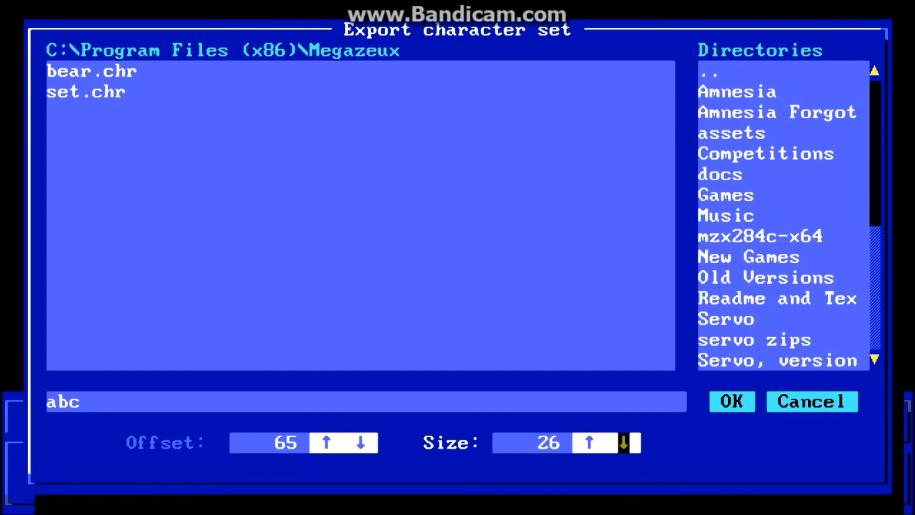
click(589, 442)
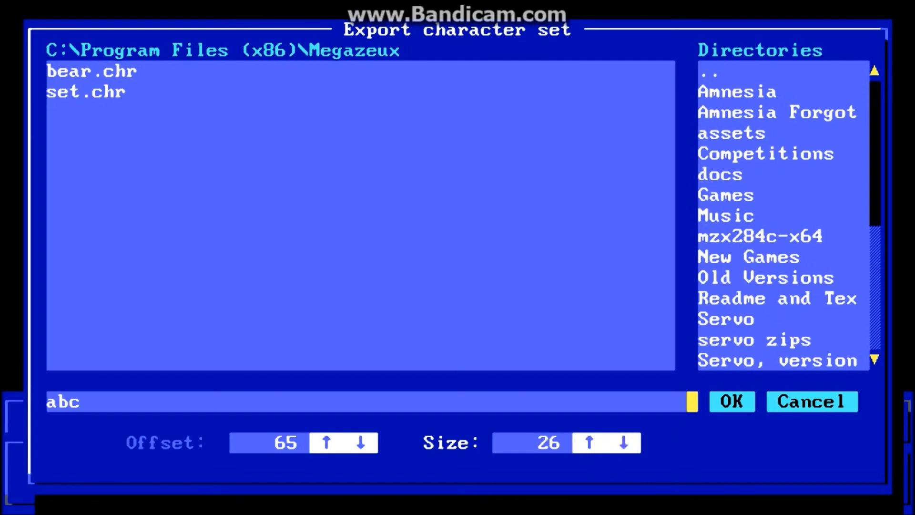
click(726, 400)
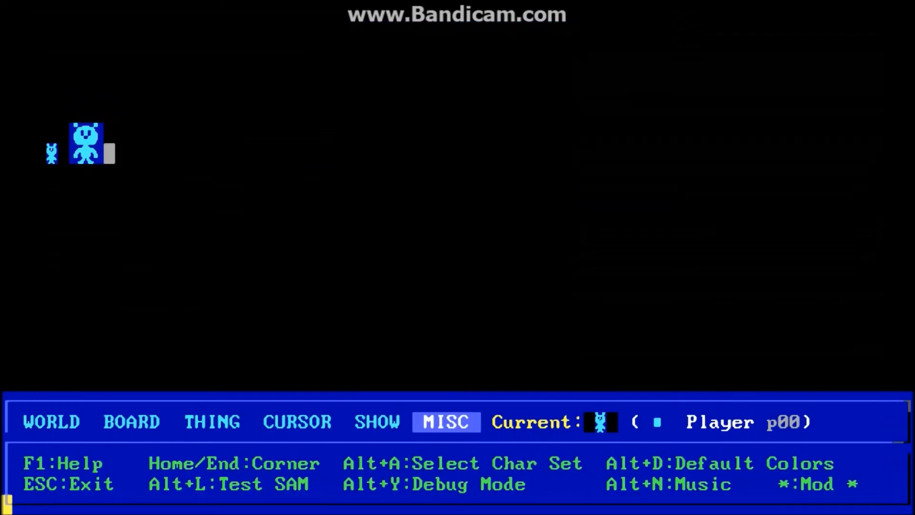
Import abc.chr into the character set starting at character 129.
key(alt+c)
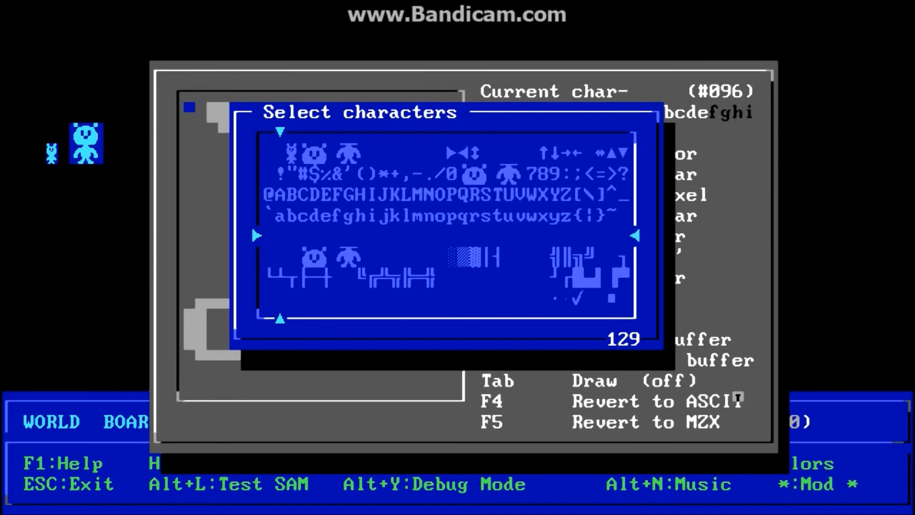
key(Return)
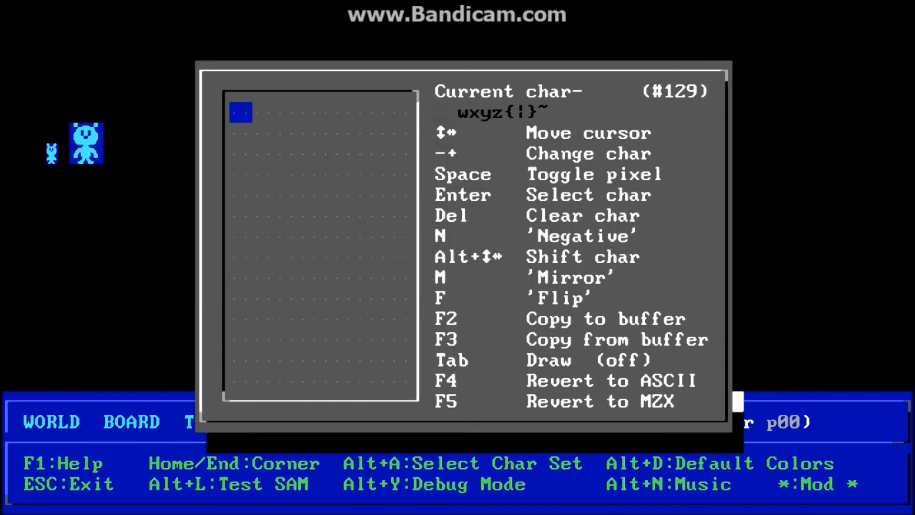
key(alt+i)
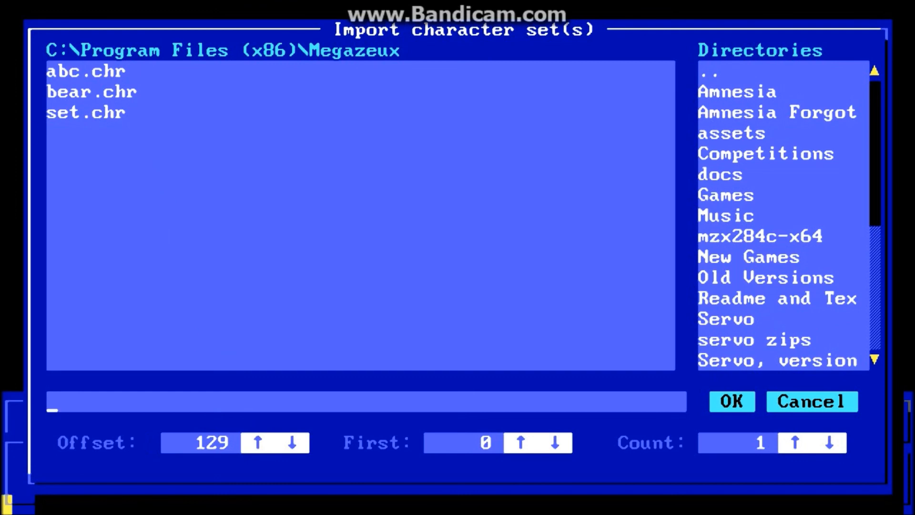
key(shift+Tab)
key(shift+Tab)
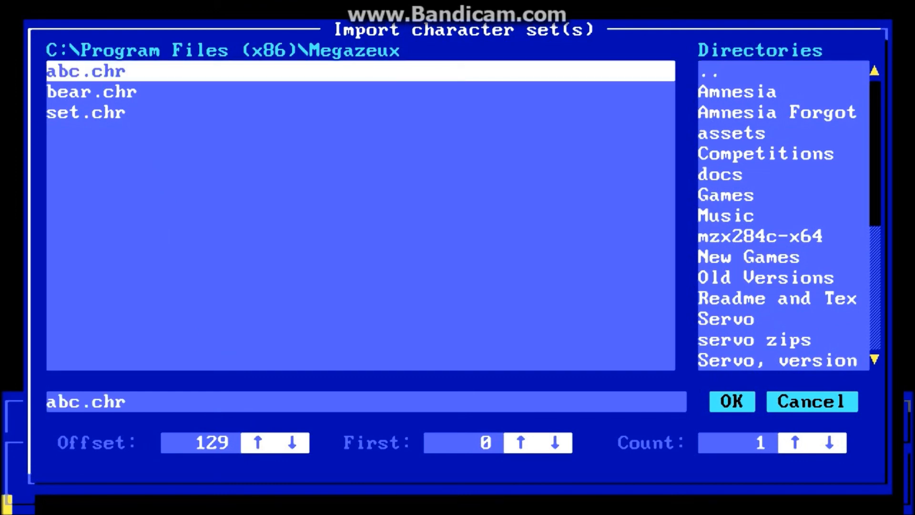
key(Return)
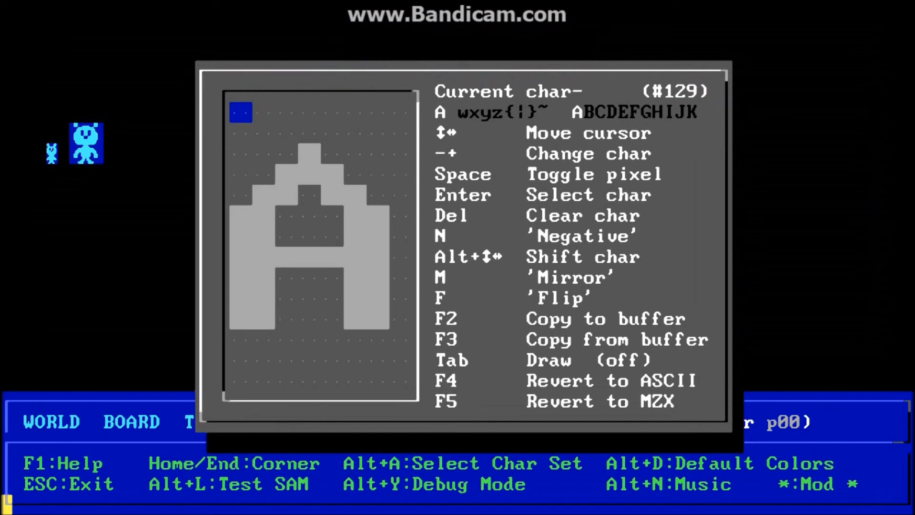
Check in the picker that the letters A–Z occupy characters 129 through 154.
key(Return)
key(Right)
key(Right)
key(Right)
key(Right)
key(Right)
key(Right)
key(Right)
key(Right)
key(Right)
key(Right)
key(Right)
key(Right)
key(Right)
key(Right)
key(Right)
key(Right)
key(Right)
key(Right)
key(Right)
key(Right)
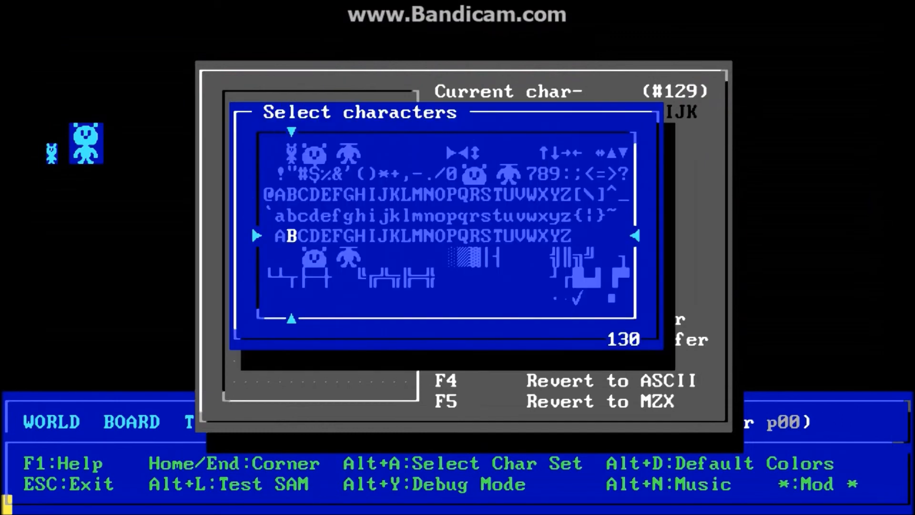
key(Right)
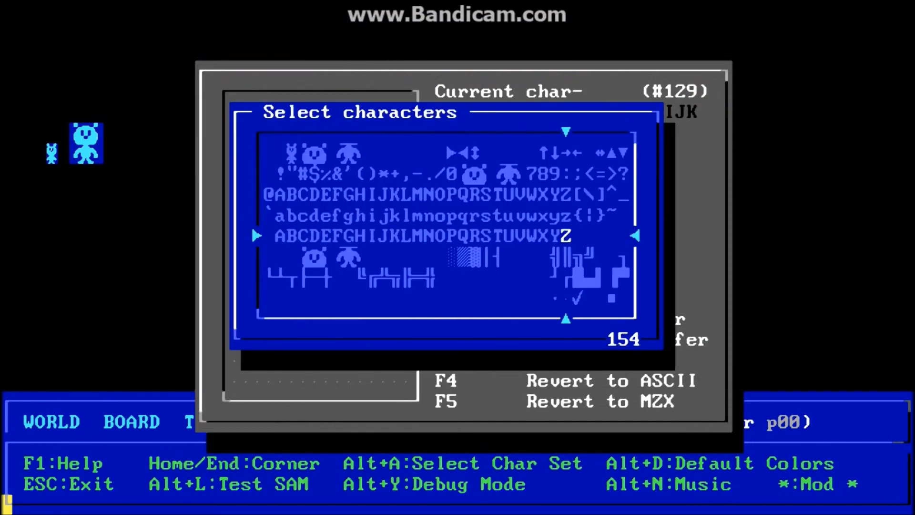
key(Left)
key(Left)
key(Left)
key(Left)
key(Left)
key(Left)
key(Left)
key(Left)
key(Left)
key(Left)
key(Left)
key(Left)
key(Left)
key(Left)
key(Left)
key(Left)
key(Left)
key(Left)
key(Left)
key(Left)
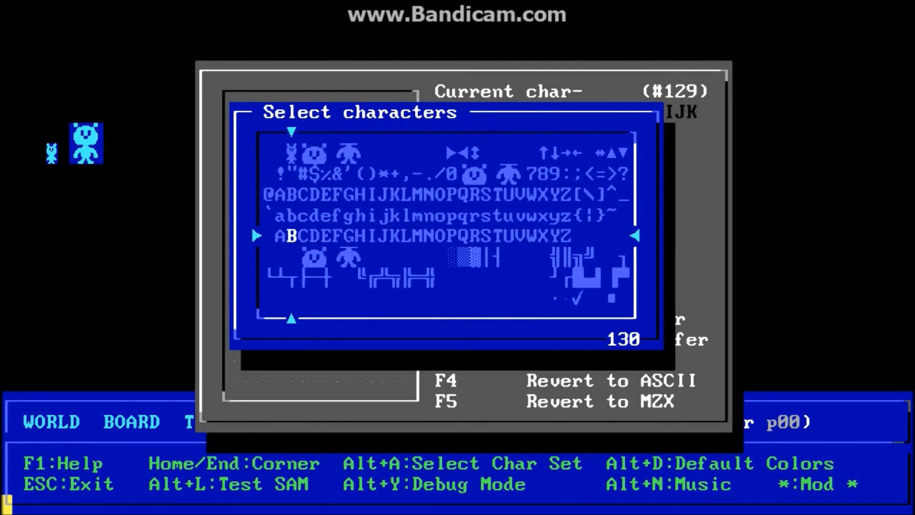